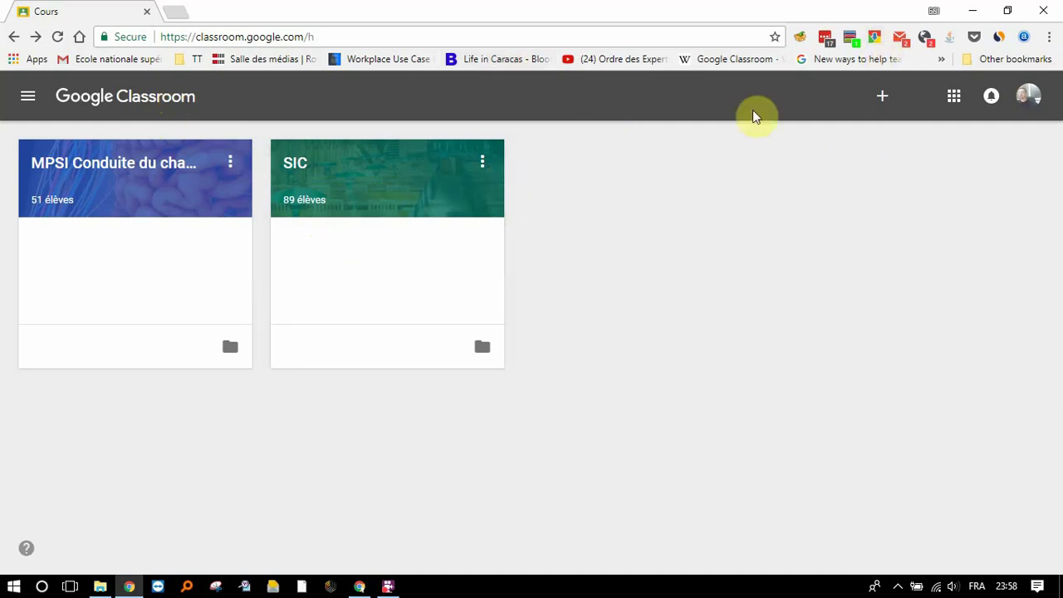
Step: Open the + menu on the Classroom home page to create or join a course
{"action": "left_click", "coordinate": [888, 99]}
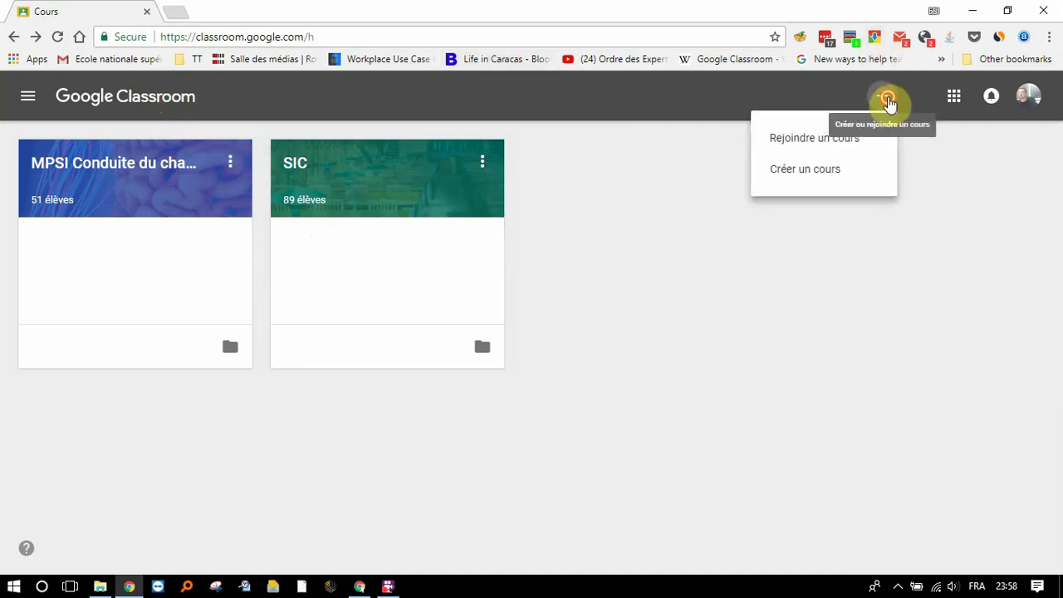
Step: Create a new course named SDRT with section 2CS SIT
{"action": "left_click", "coordinate": [805, 174]}
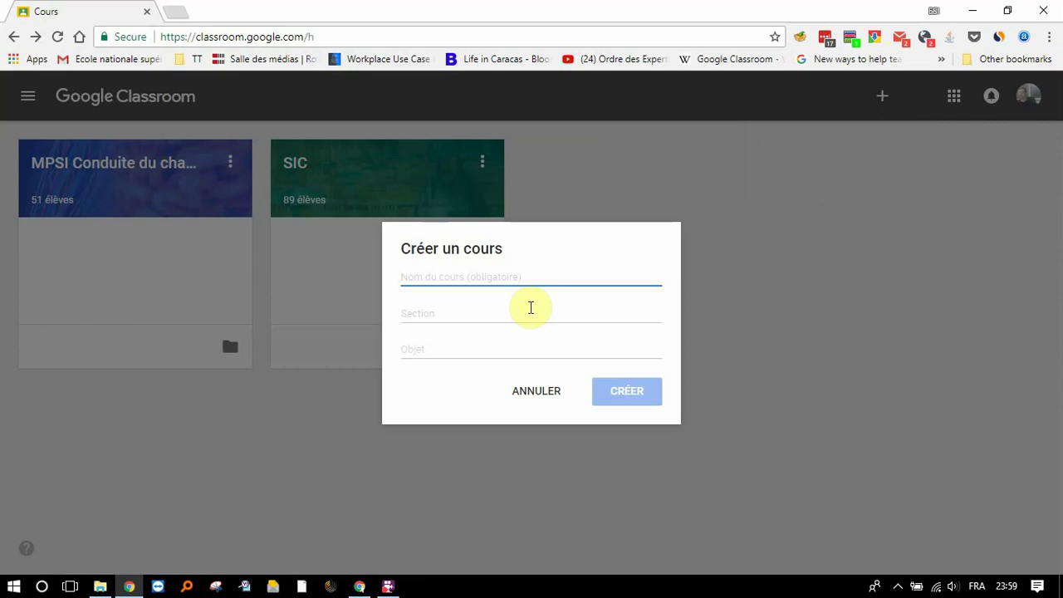
{"action": "type", "text": "SDRT"}
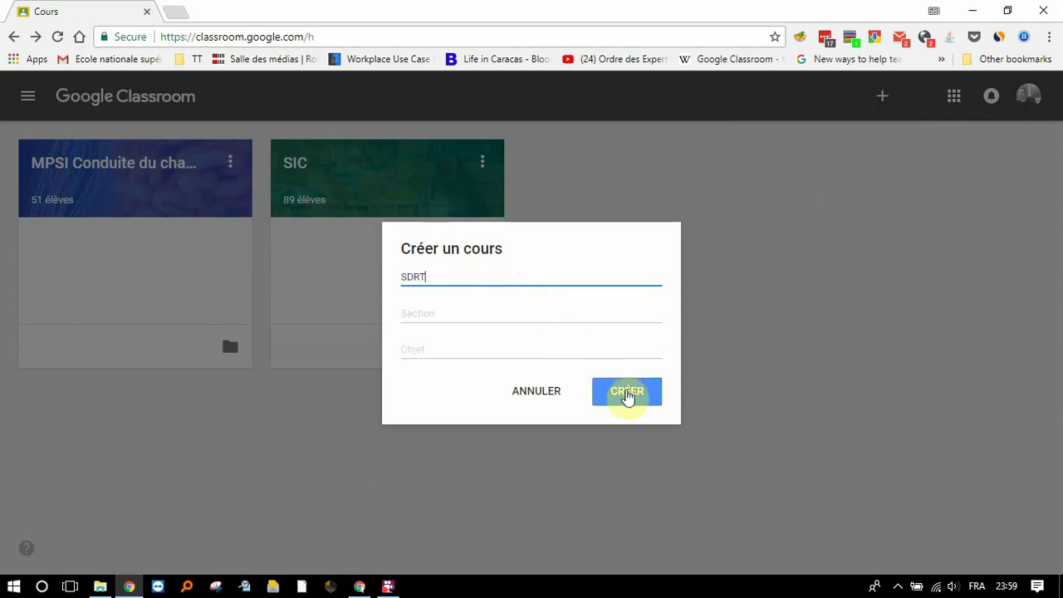
{"action": "left_click", "coordinate": [482, 313]}
{"action": "type", "text": "2CS "}
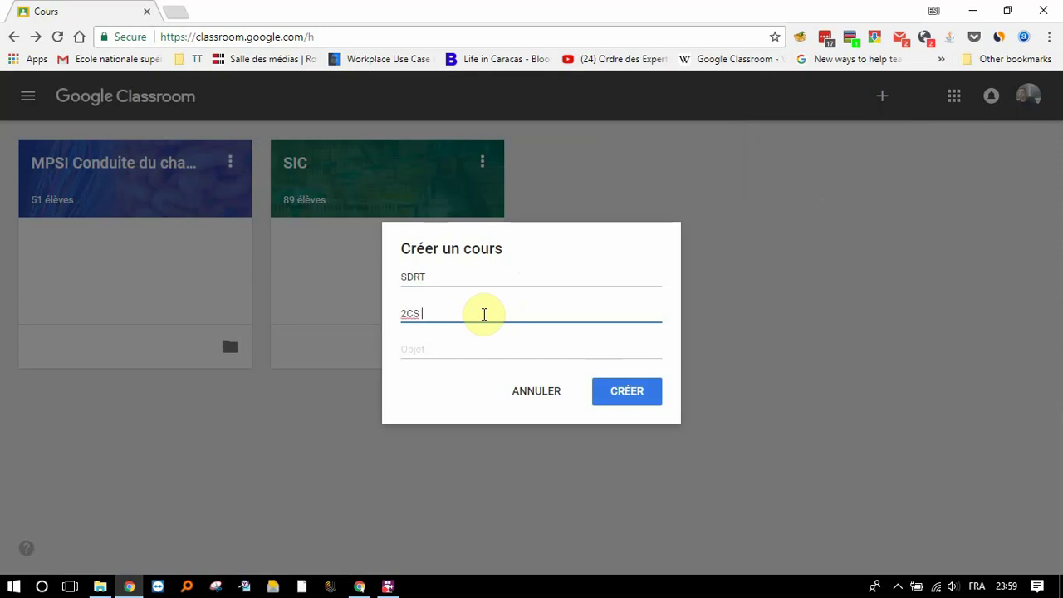
{"action": "type", "text": "SIT"}
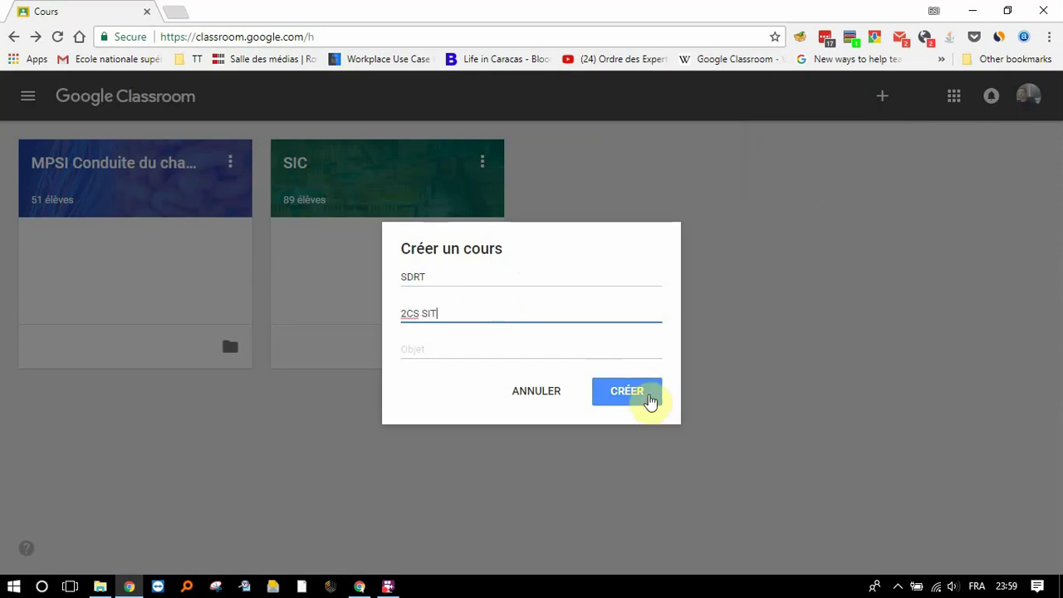
{"action": "left_click", "coordinate": [649, 397]}
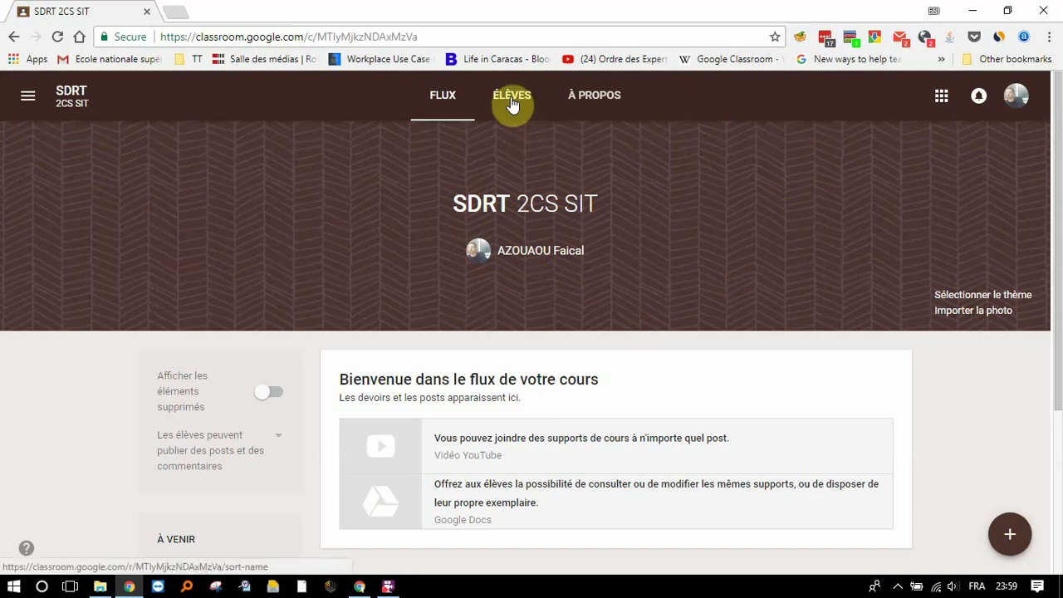
Step: Try inviting the 2CS SIT group from the student list, cancel it, and open the About page
{"action": "left_click", "coordinate": [512, 103]}
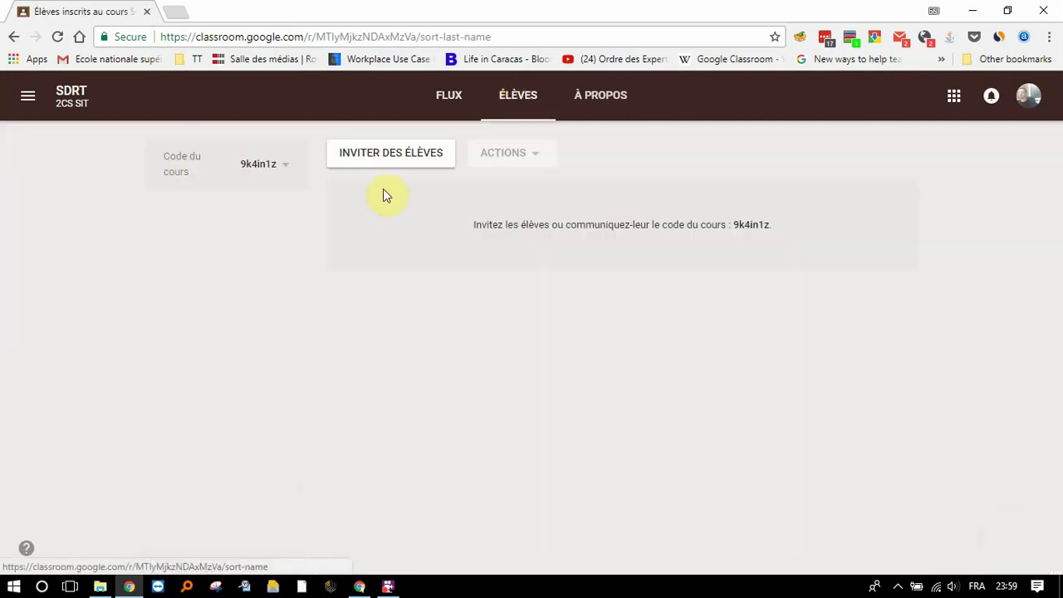
{"action": "double_click", "coordinate": [383, 172]}
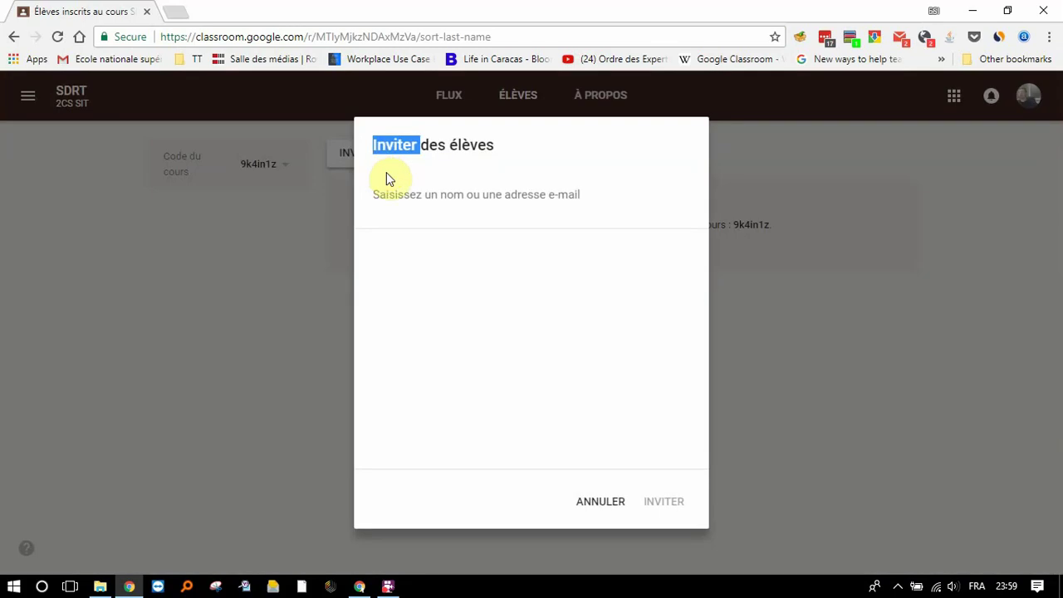
{"action": "left_click", "coordinate": [398, 207]}
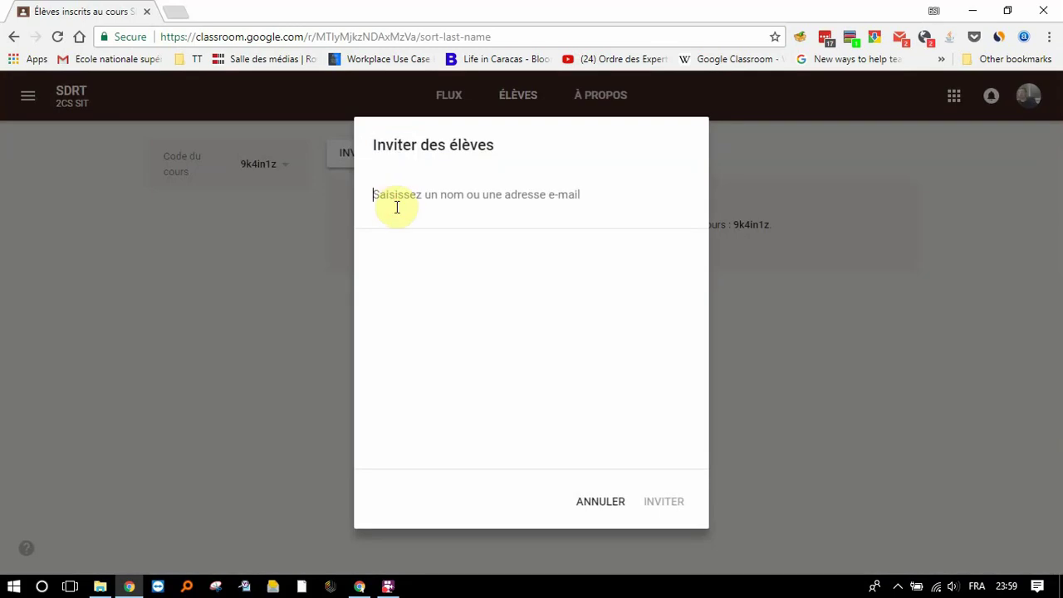
{"action": "type", "text": "2"}
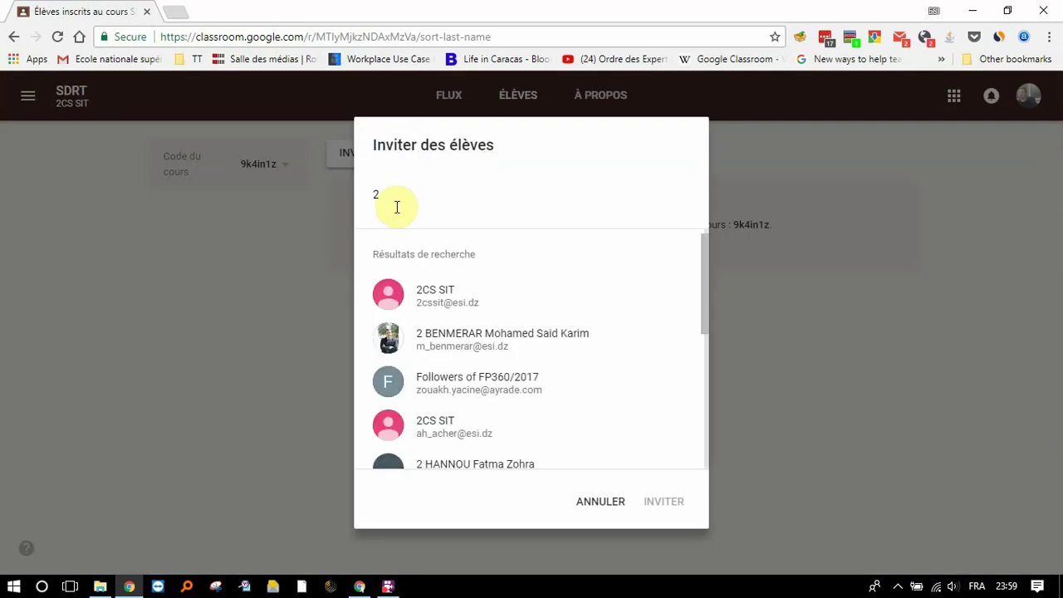
{"action": "type", "text": "cs"}
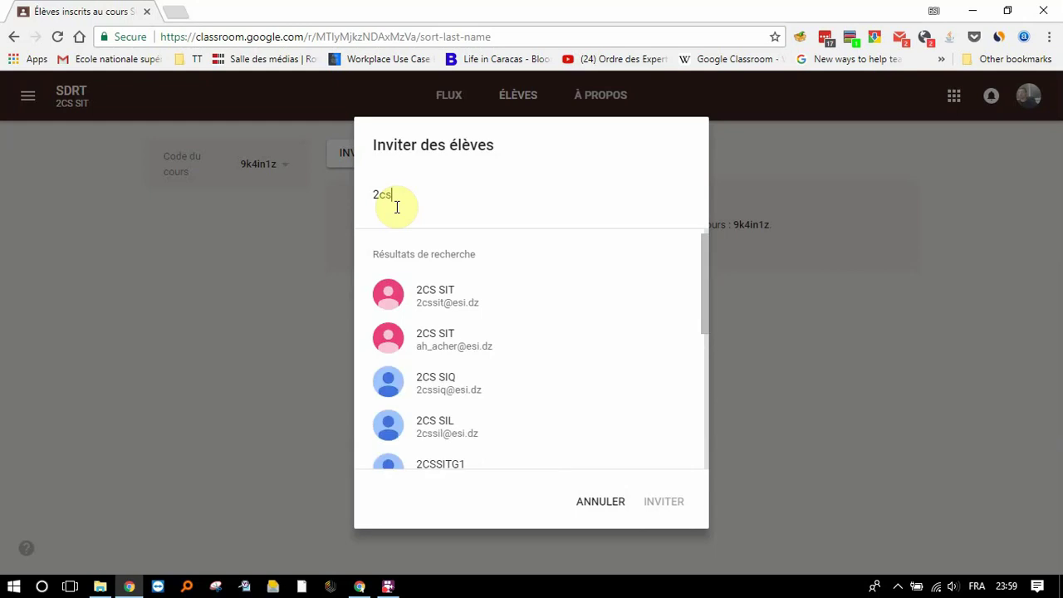
{"action": "left_click", "coordinate": [461, 305]}
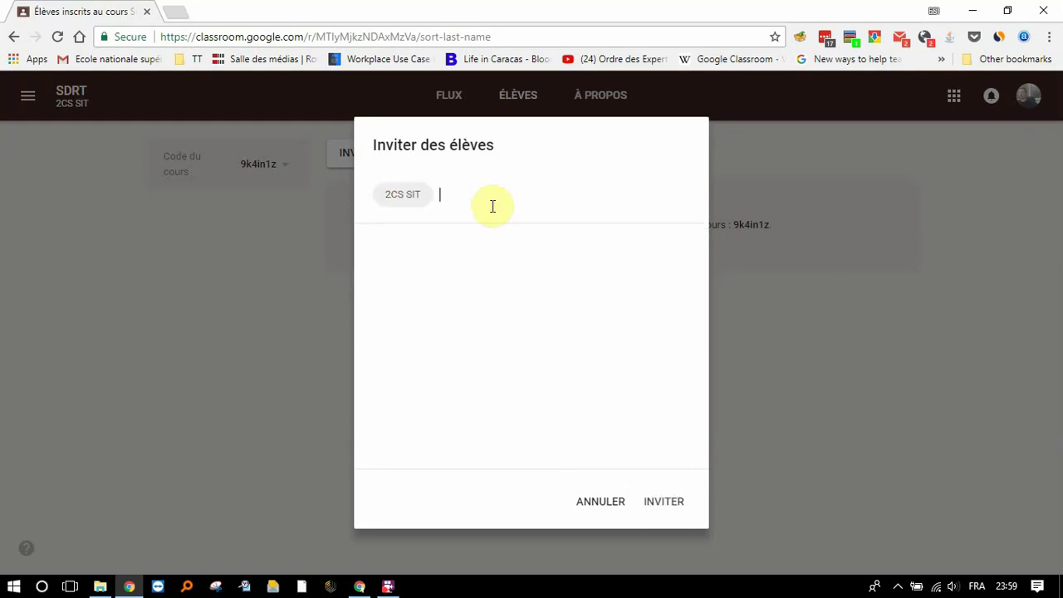
{"action": "type", "text": "2cs"}
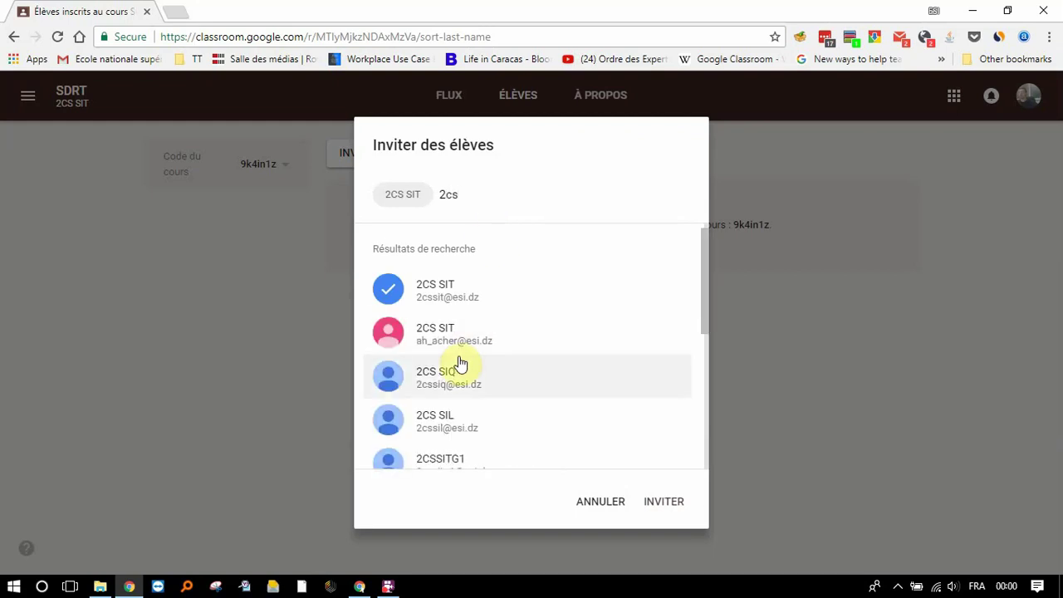
{"action": "type", "text": "sitg"}
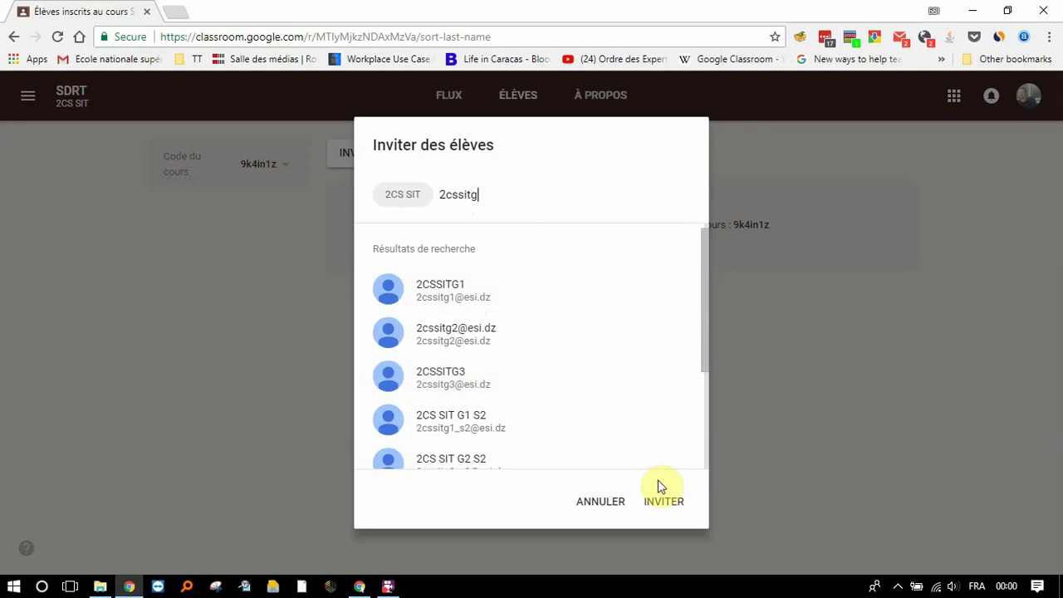
{"action": "left_click", "coordinate": [611, 513]}
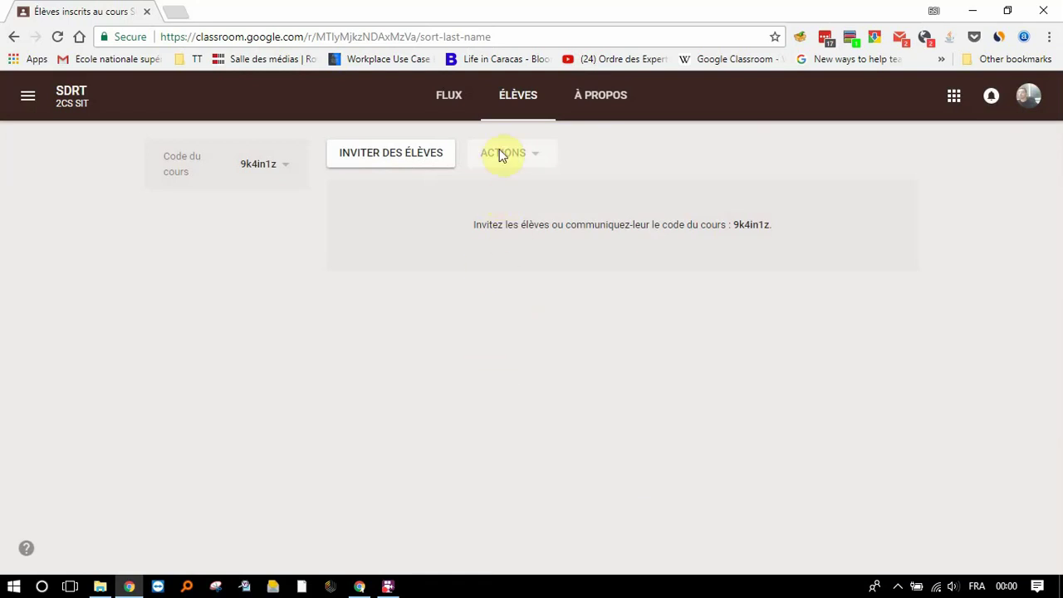
{"action": "left_click", "coordinate": [605, 97]}
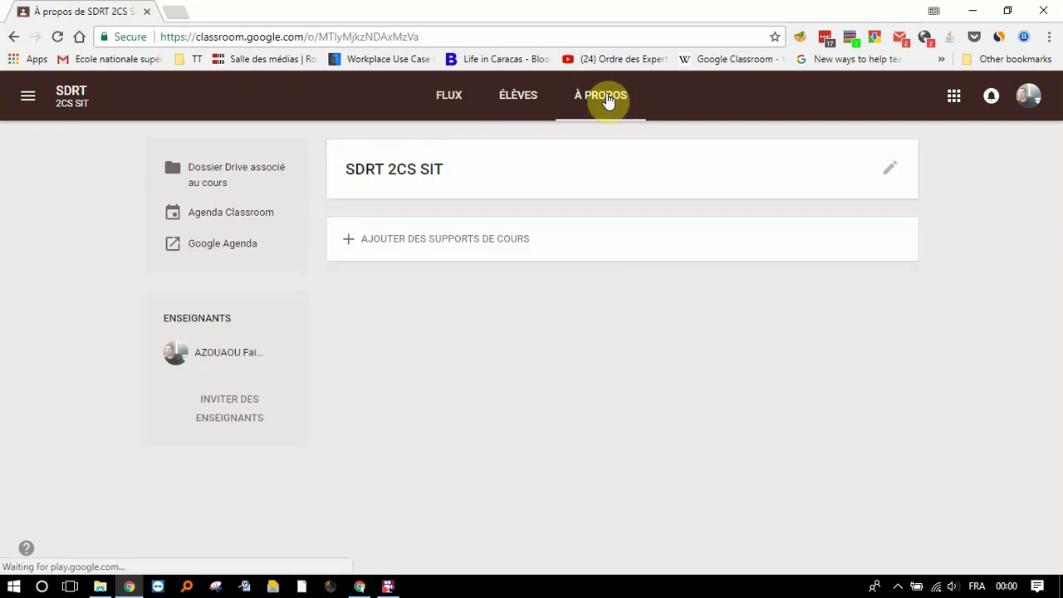
{"action": "left_click", "coordinate": [428, 242]}
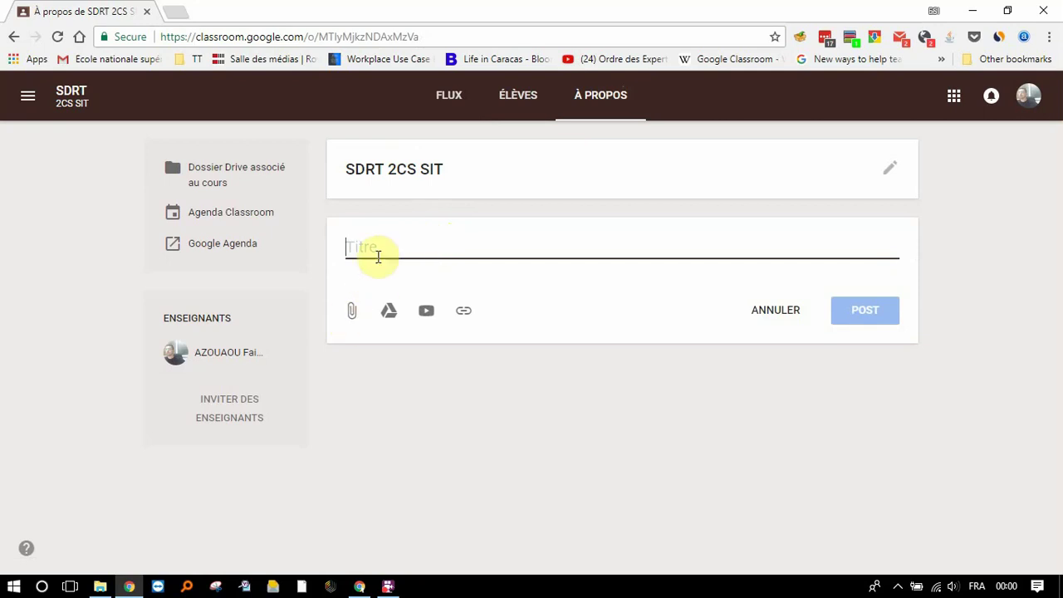
{"action": "type", "text": "Introduction du cours sdrt"}
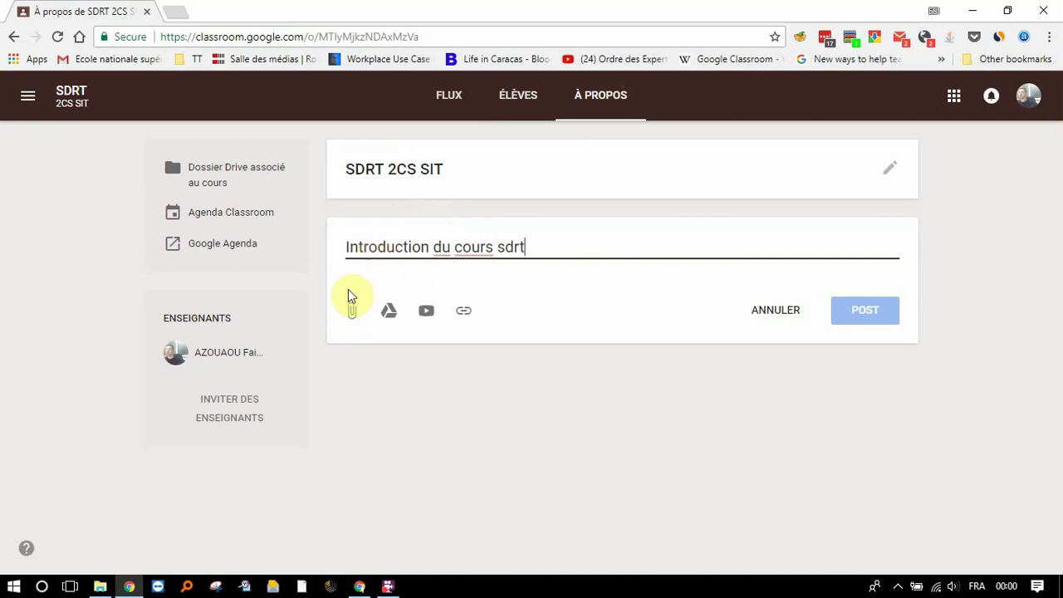
{"action": "left_click", "coordinate": [352, 311]}
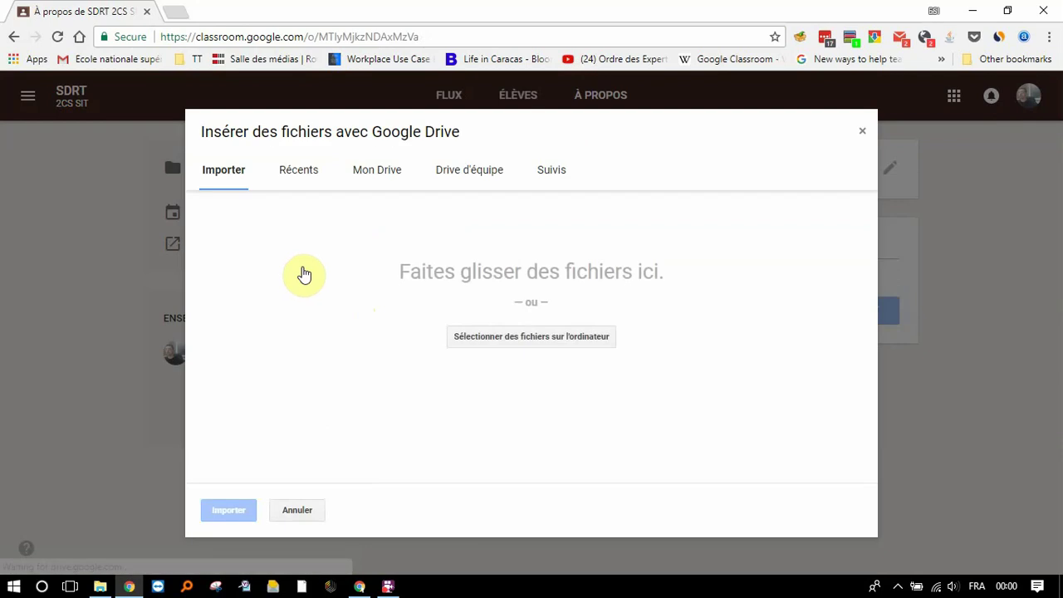
{"action": "left_click", "coordinate": [509, 348]}
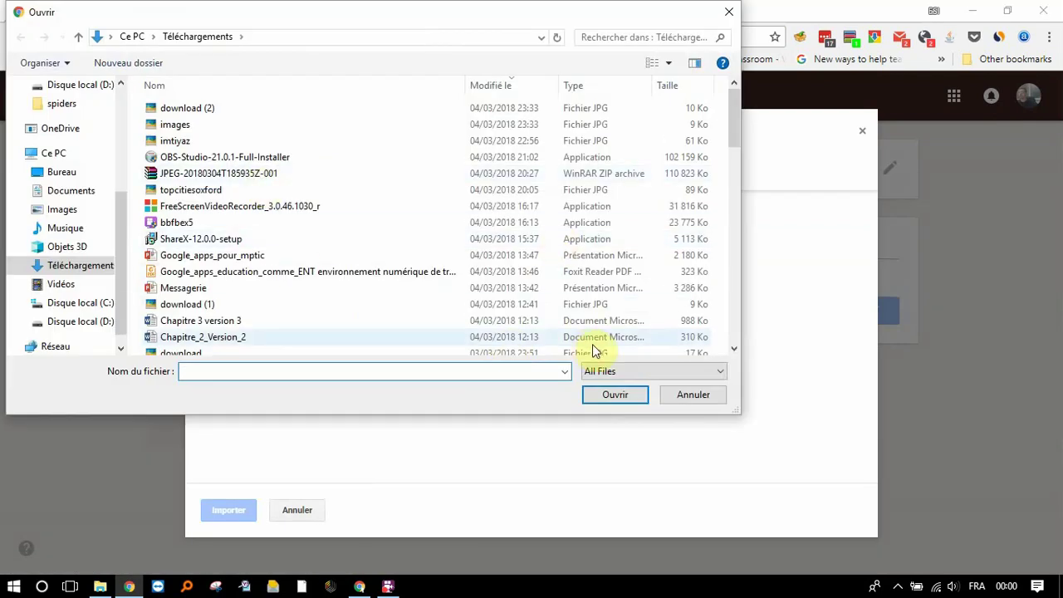
{"action": "left_click", "coordinate": [677, 395]}
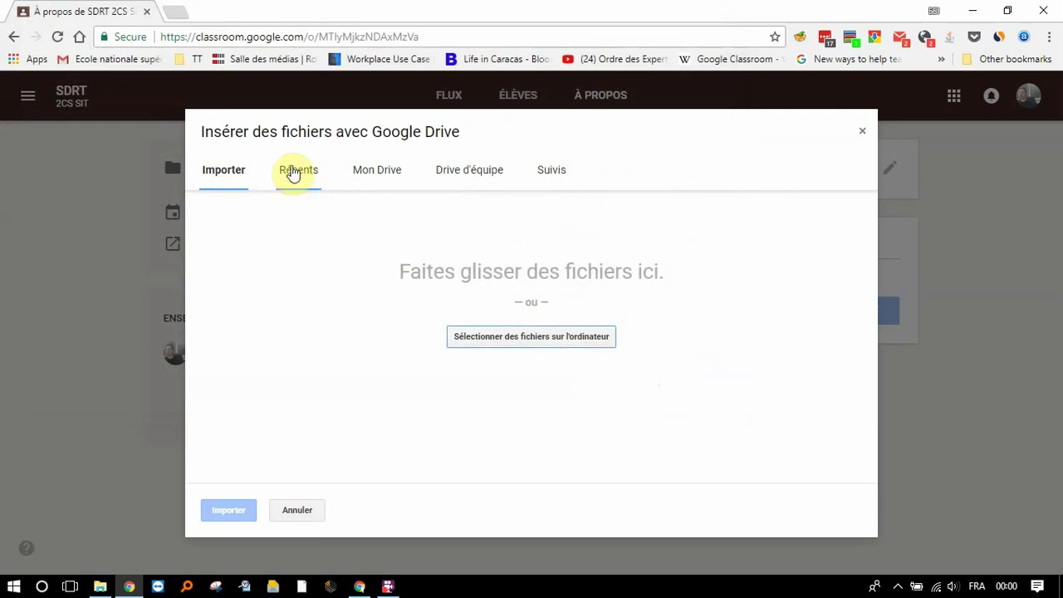
{"action": "left_click", "coordinate": [379, 173]}
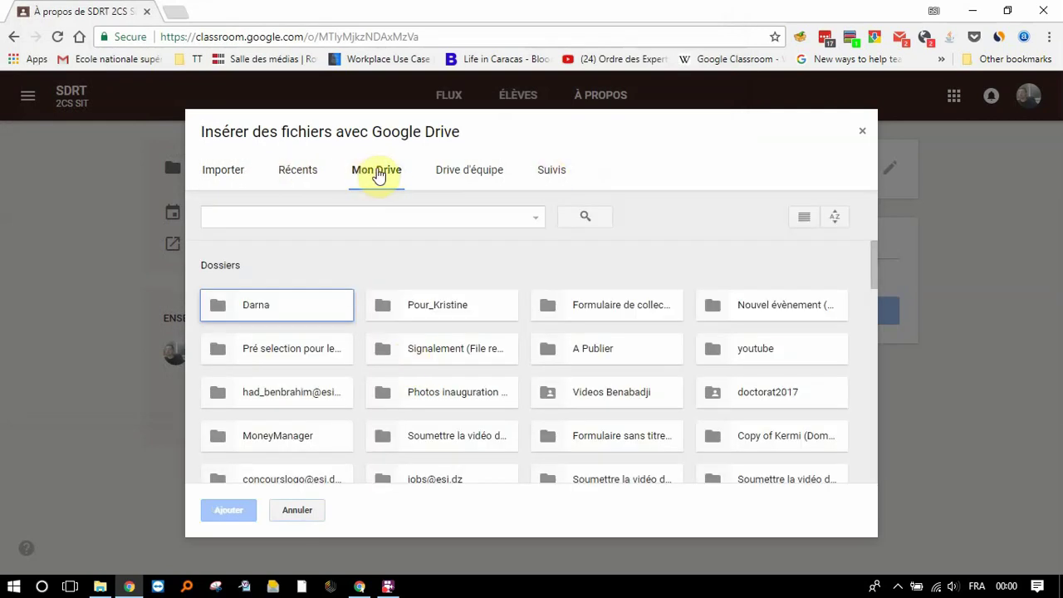
{"action": "left_click", "coordinate": [466, 180]}
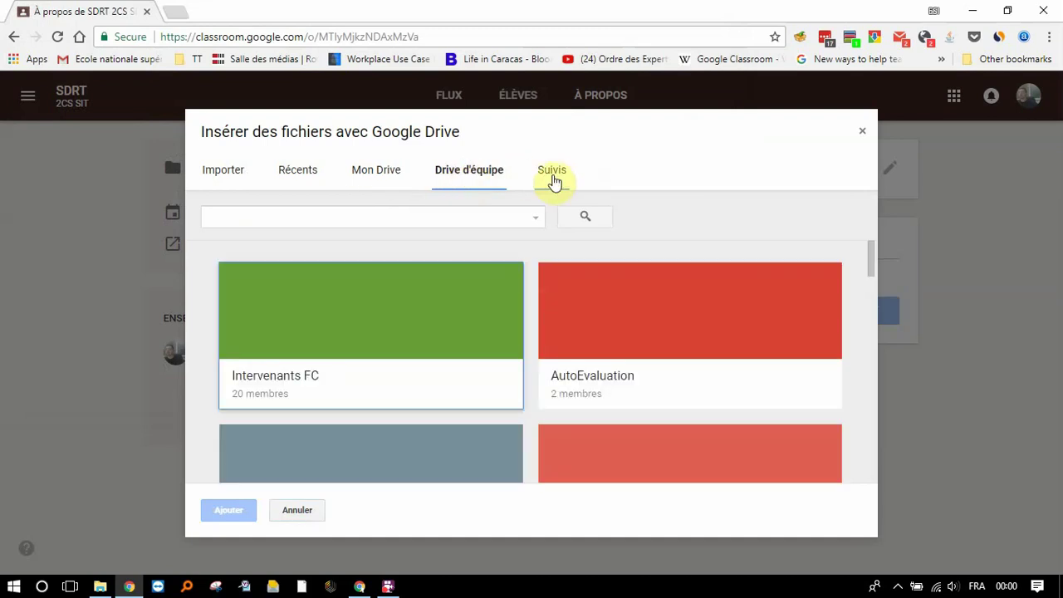
{"action": "left_click", "coordinate": [296, 512]}
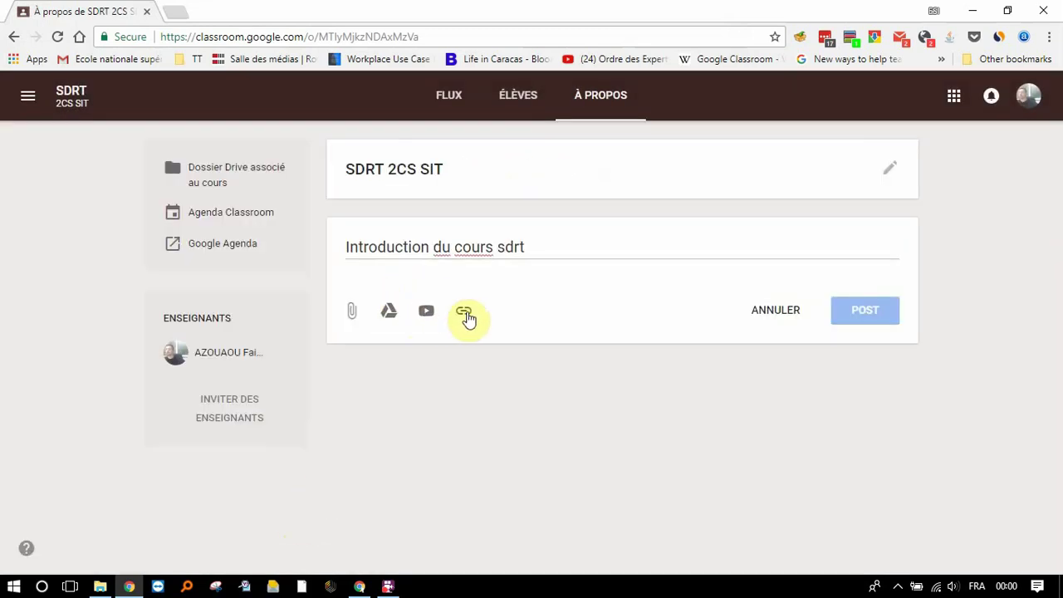
{"action": "left_click", "coordinate": [777, 320]}
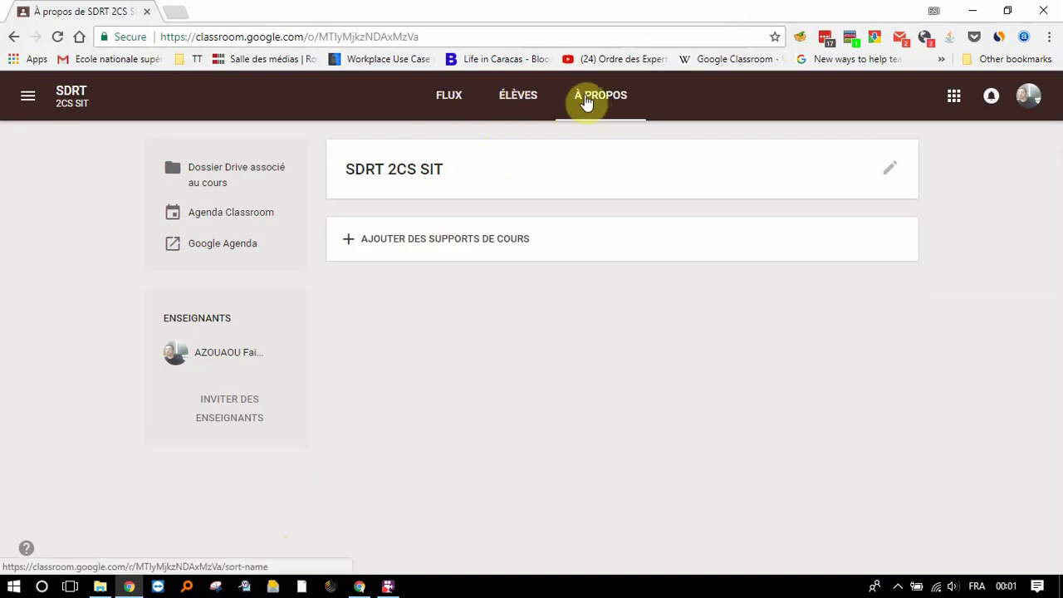
Step: Post the announcement 'Bienvenue au cours sdrt' on the SDRT 2CS SIT stream
{"action": "left_click", "coordinate": [445, 97]}
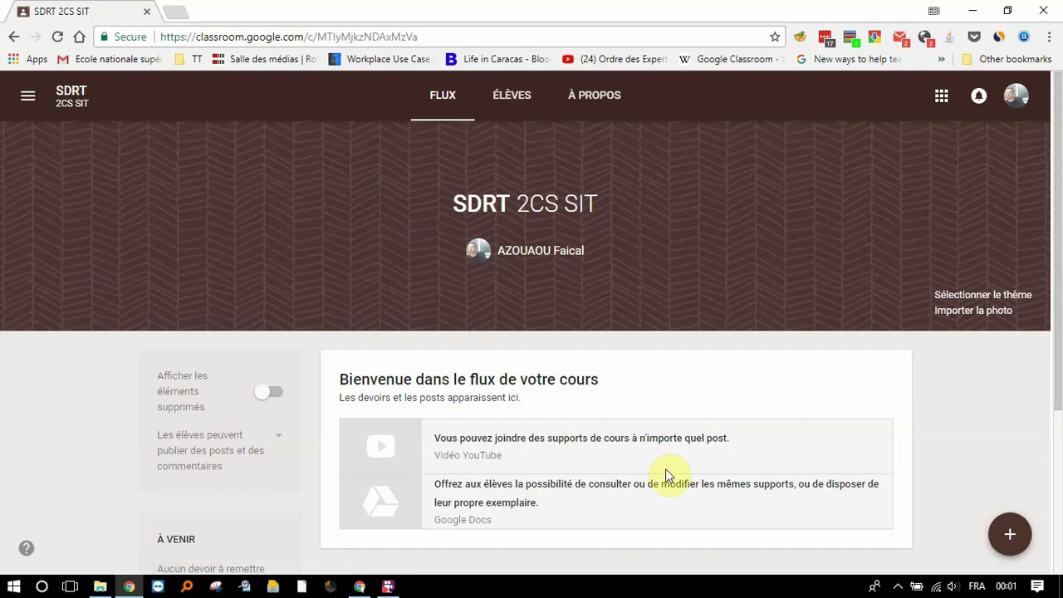
{"action": "mouse_move", "coordinate": [1025, 550]}
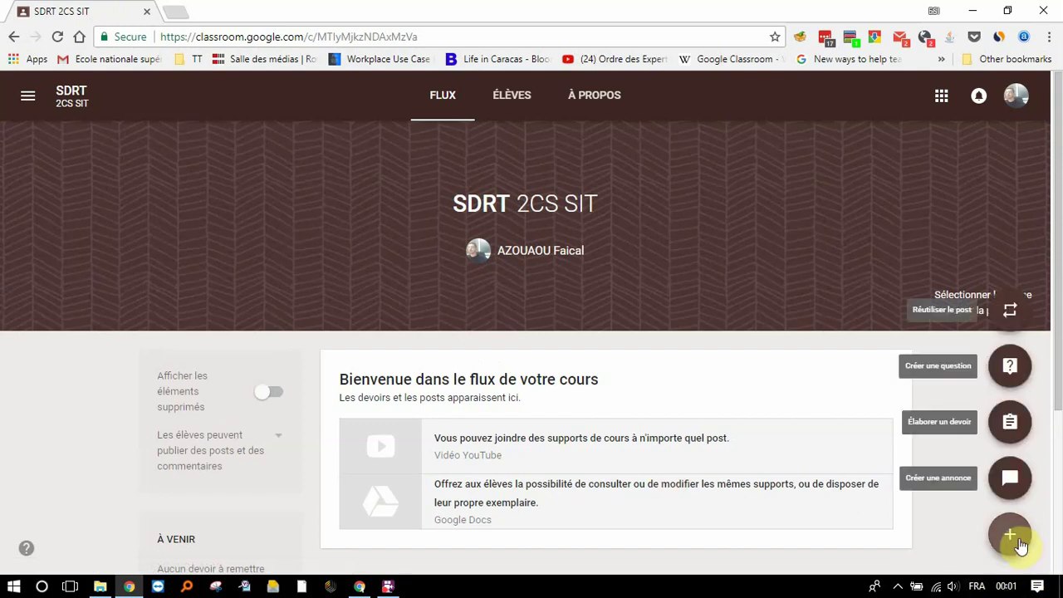
{"action": "left_click", "coordinate": [1013, 482]}
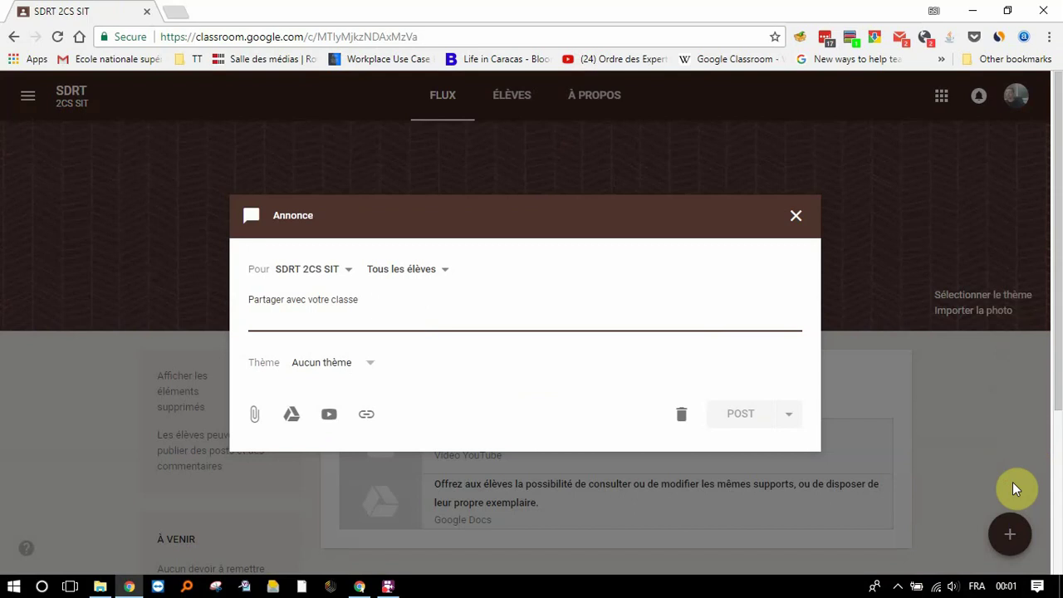
{"action": "type", "text": "Bien"}
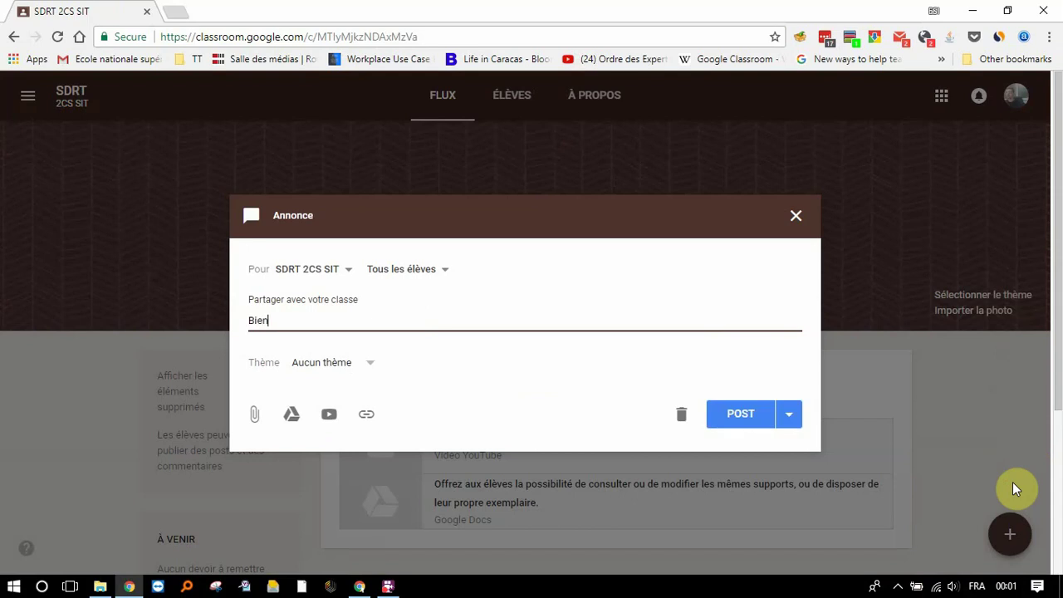
{"action": "type", "text": "venue au cours sdrt"}
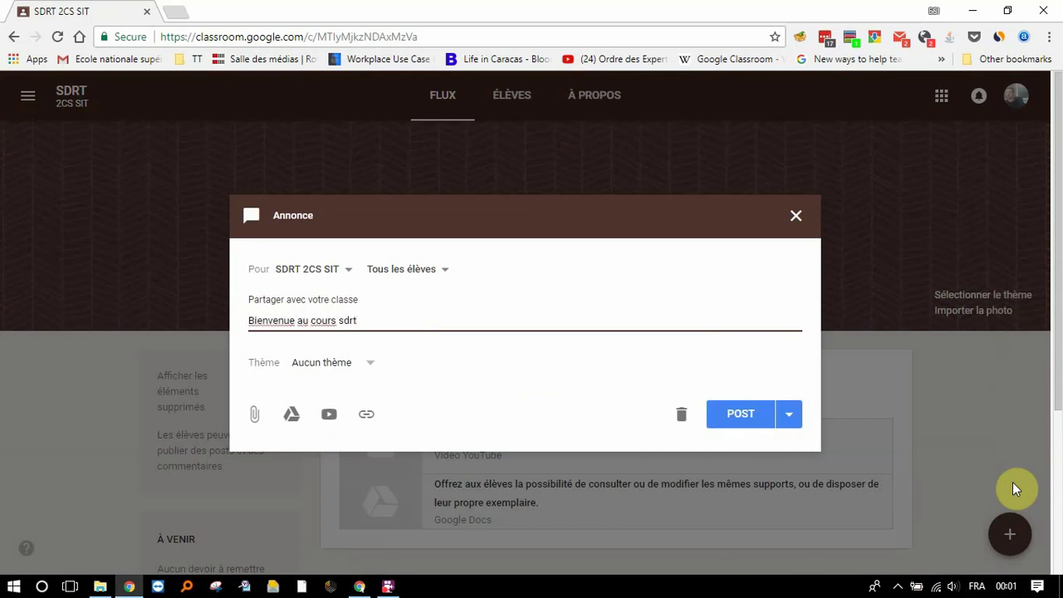
{"action": "left_click", "coordinate": [728, 420]}
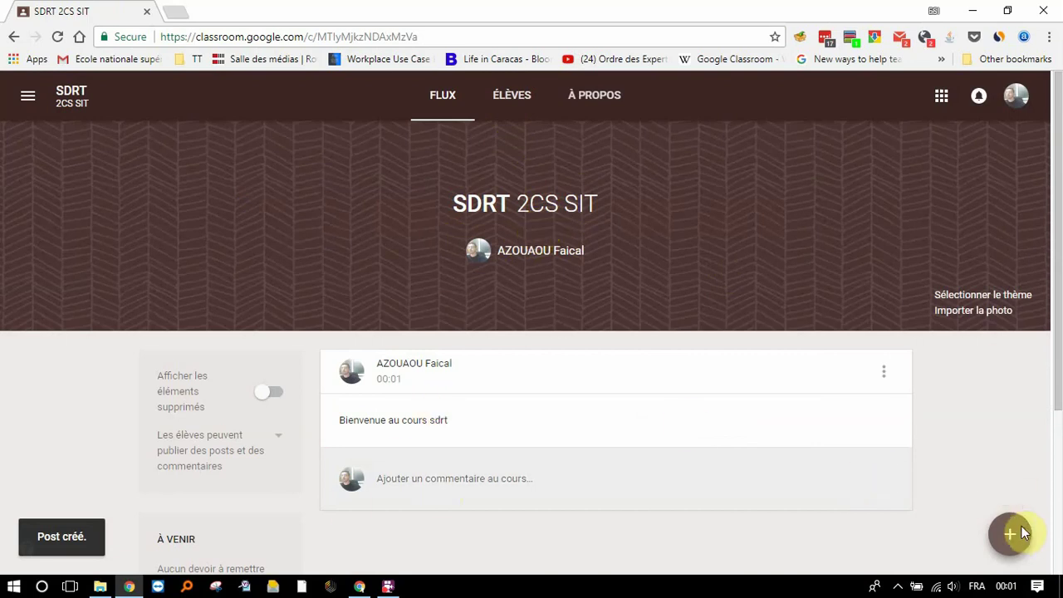
{"action": "mouse_move", "coordinate": [1025, 535]}
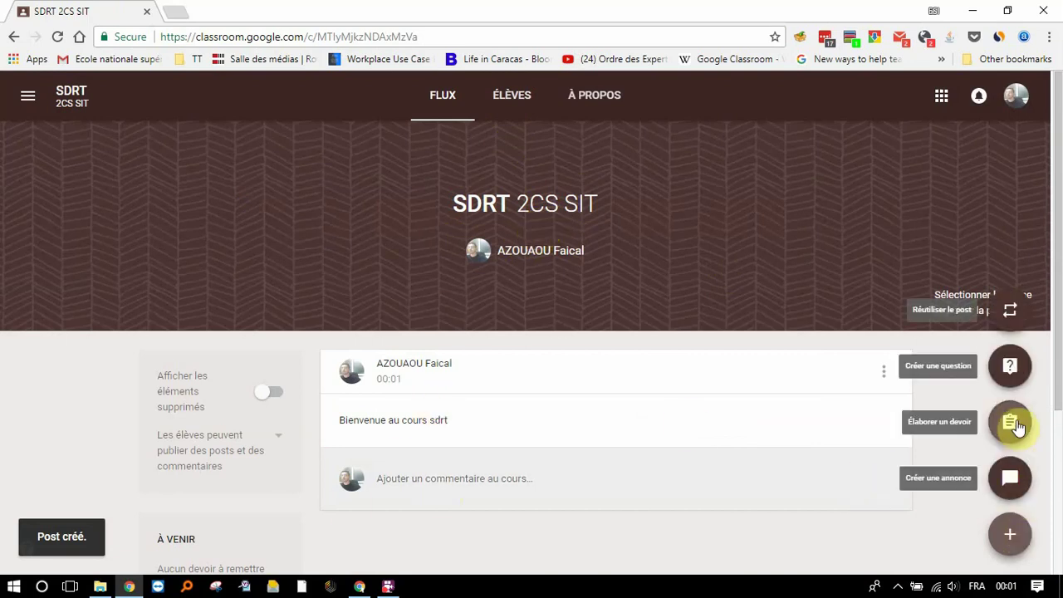
Step: Post an announcement asking two students, each listed on its own line, to justify today's absence
{"action": "left_click", "coordinate": [1012, 479]}
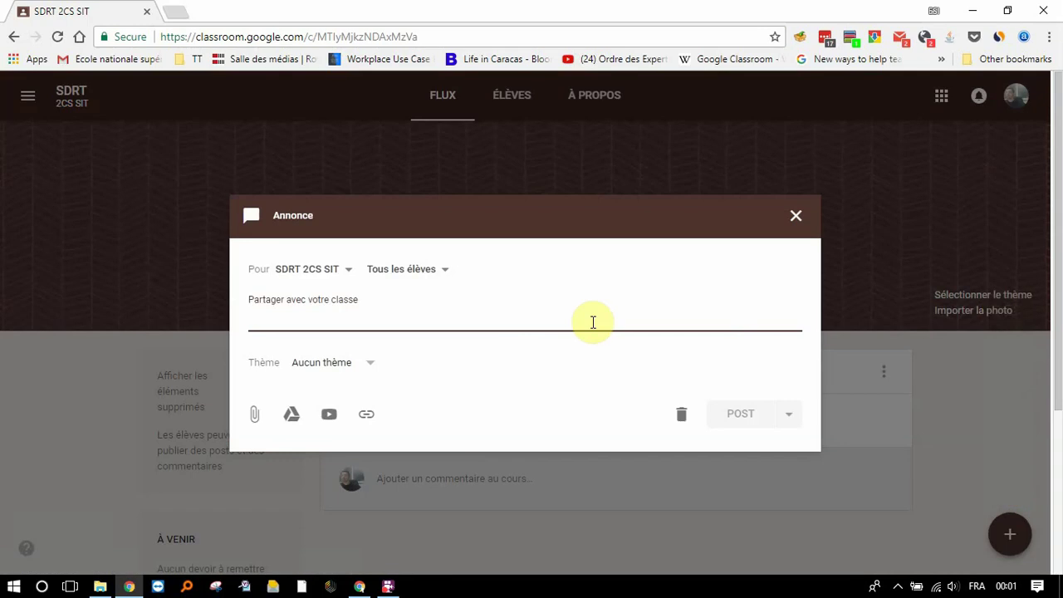
{"action": "type", "text": "Les"}
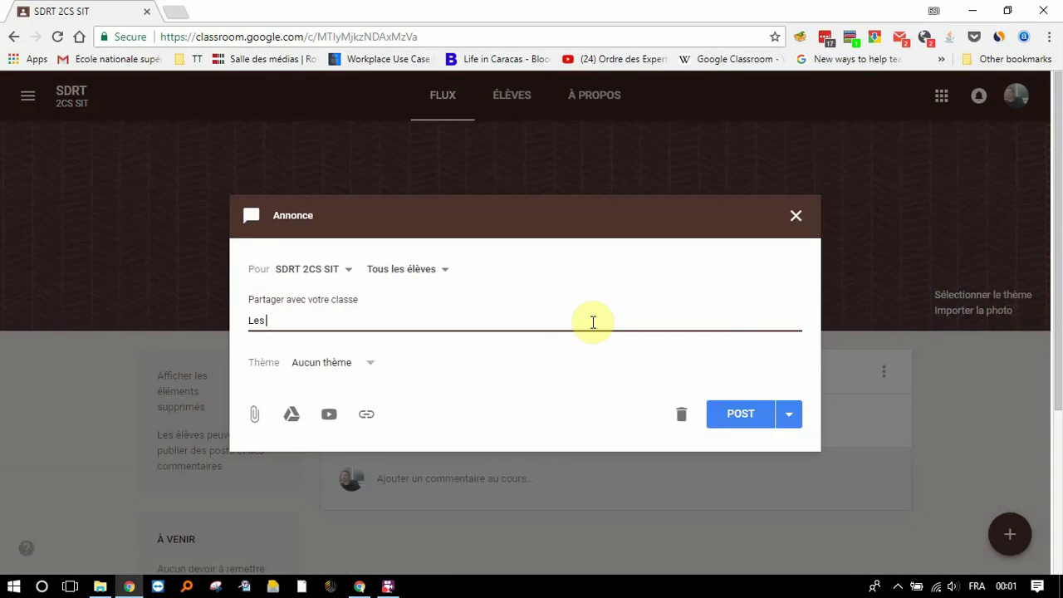
{"action": "type", "text": " étudiants suivants so"}
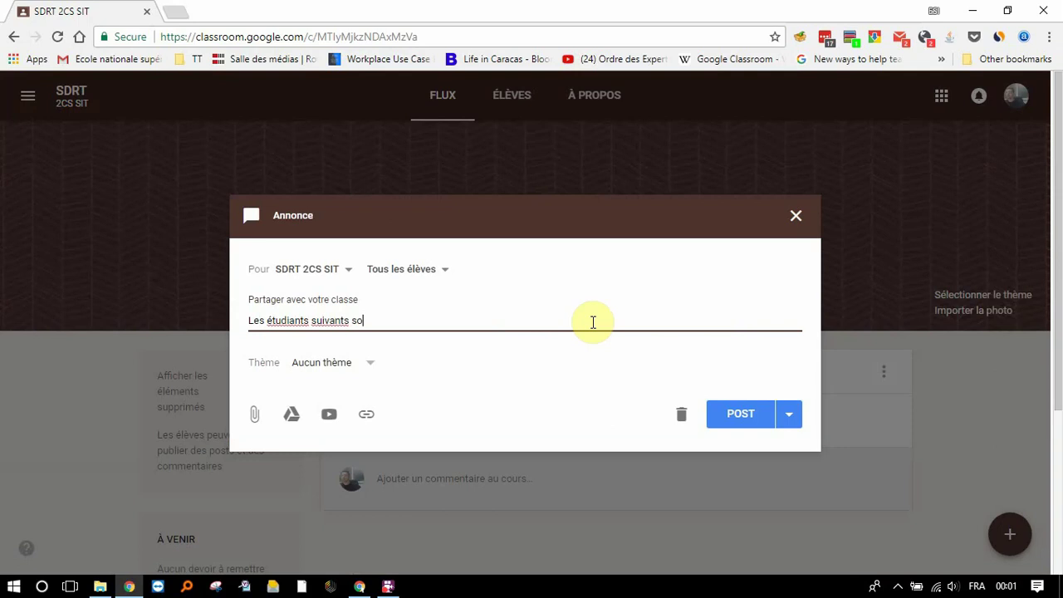
{"action": "type", "text": "nt priés de u"}
{"action": "type", "text": "ustifier leur"}
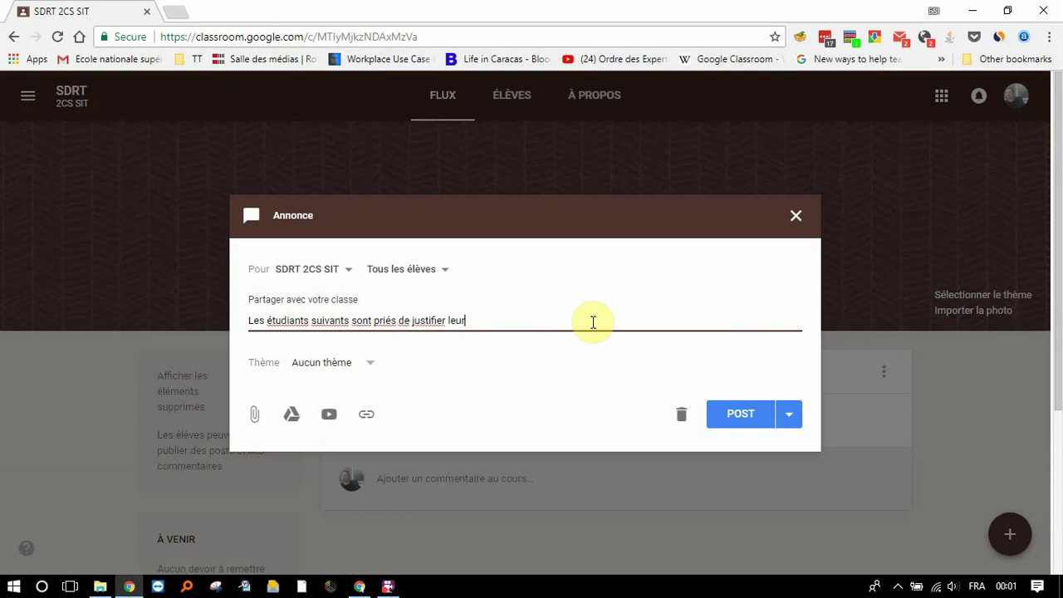
{"action": "type", "text": " absence de la séance"}
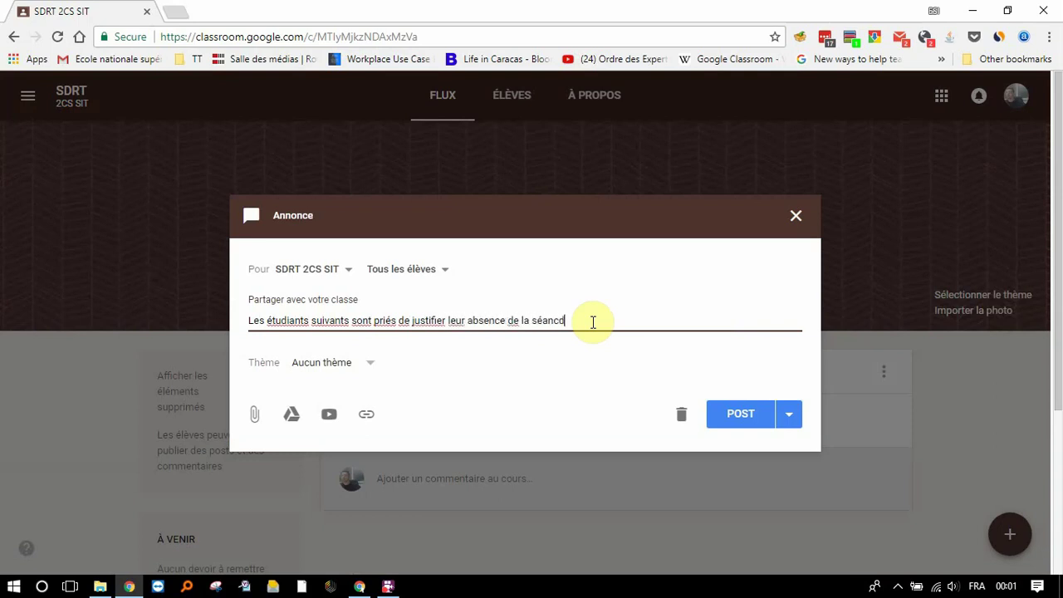
{"action": "type", "text": " d'aujourd'hui:"}
{"action": "key", "text": "Return"}
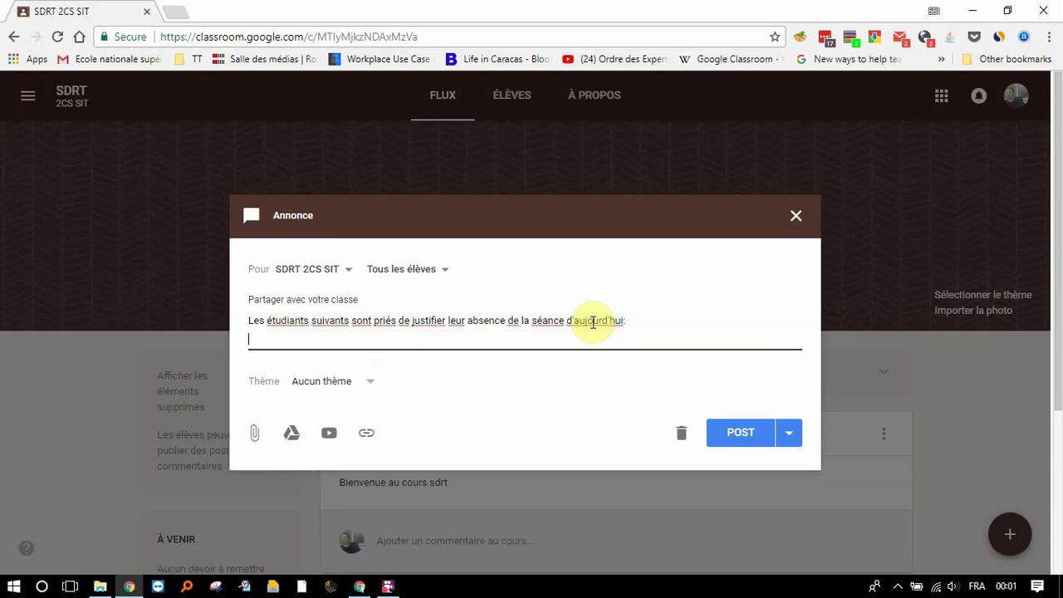
{"action": "key", "text": "Return"}
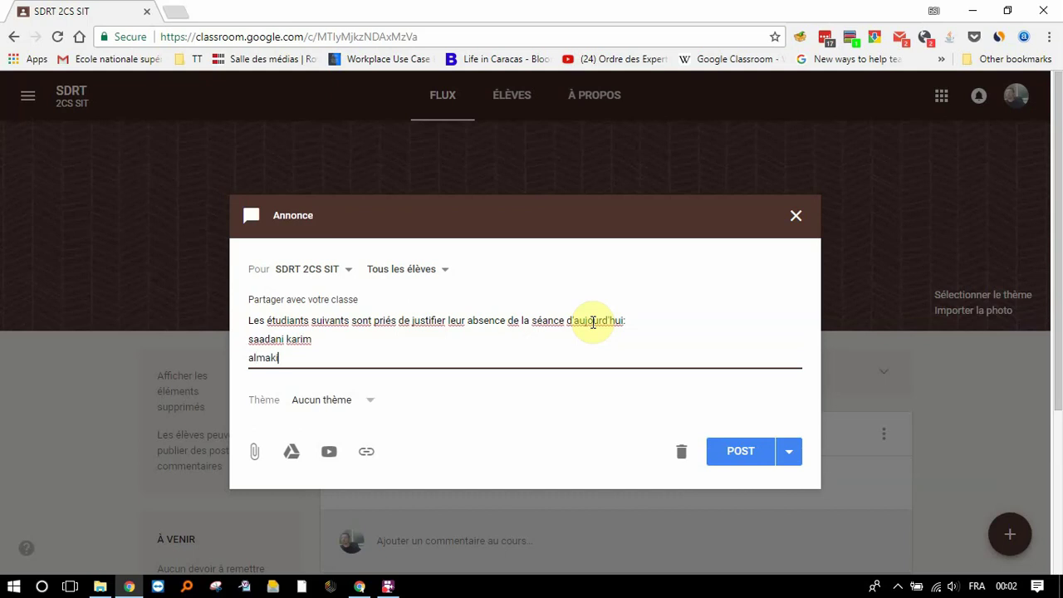
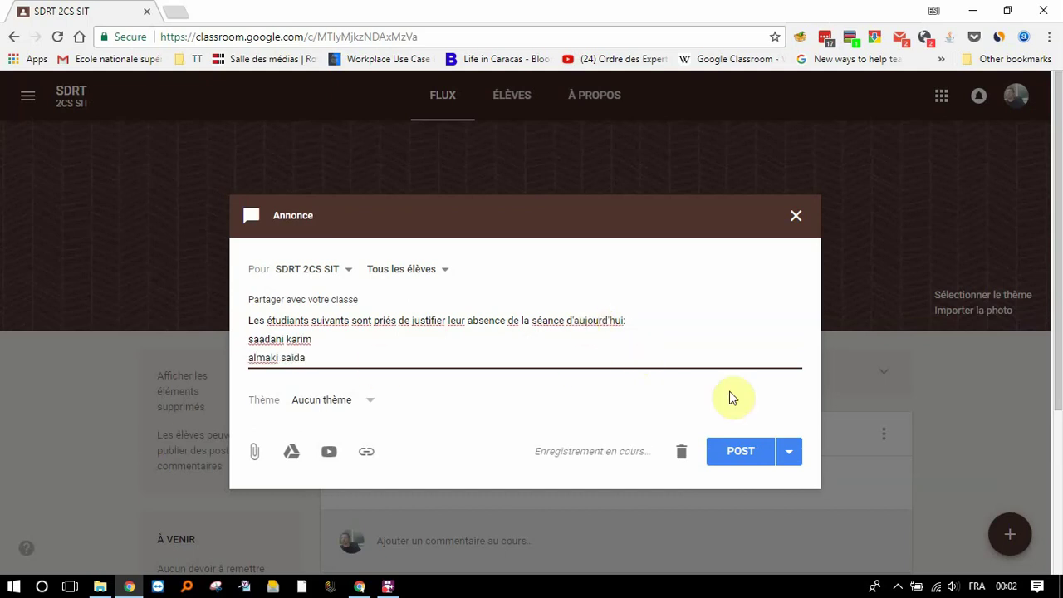
{"action": "left_click", "coordinate": [735, 455]}
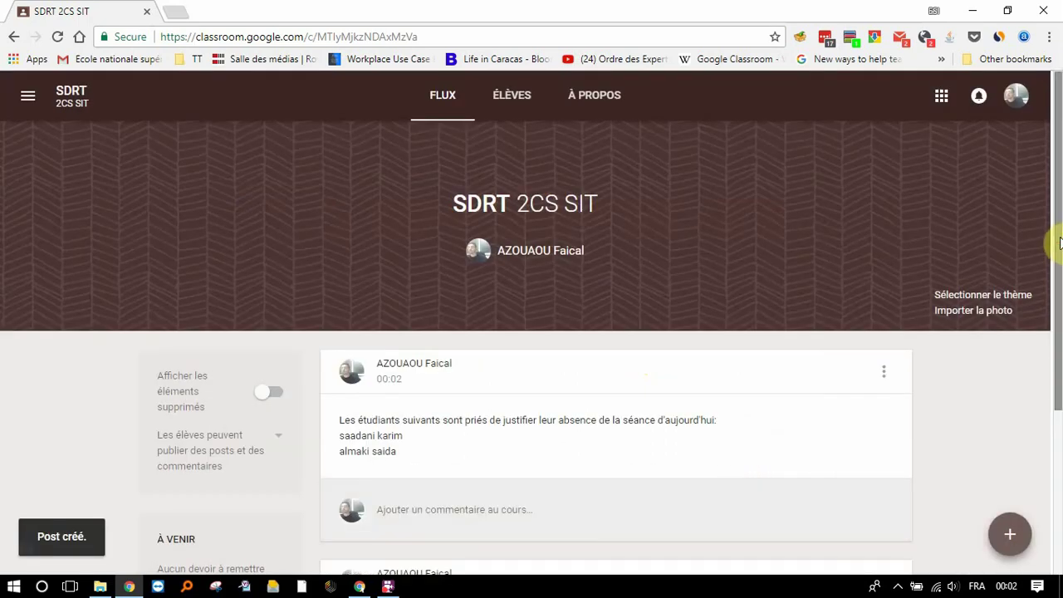
{"action": "left_click_drag", "start_coordinate": [1060, 242], "coordinate": [1060, 293]}
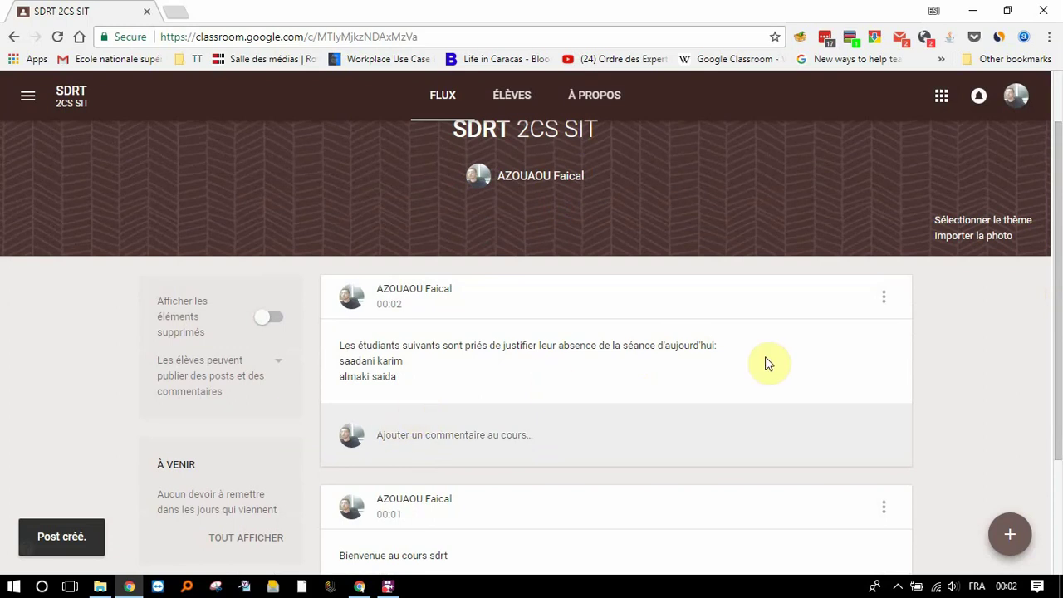
Step: Start a new assignment titled 'Veuillez réaliser le travail suivant:' with extra lines 'sfdf' and 'sfd'
{"action": "mouse_move", "coordinate": [1010, 538]}
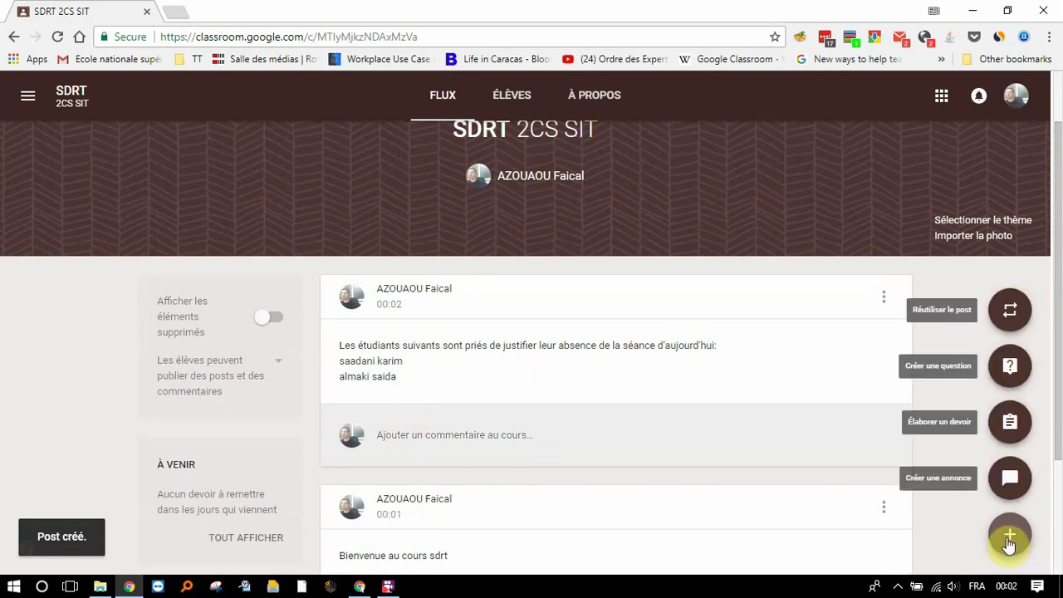
{"action": "left_click", "coordinate": [1011, 422]}
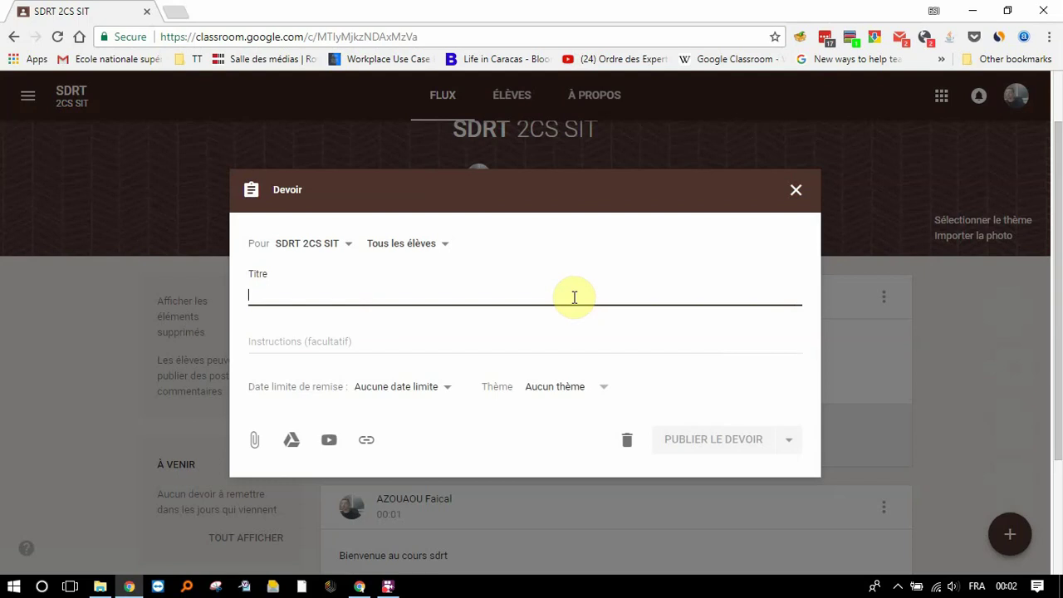
{"action": "type", "text": "V"}
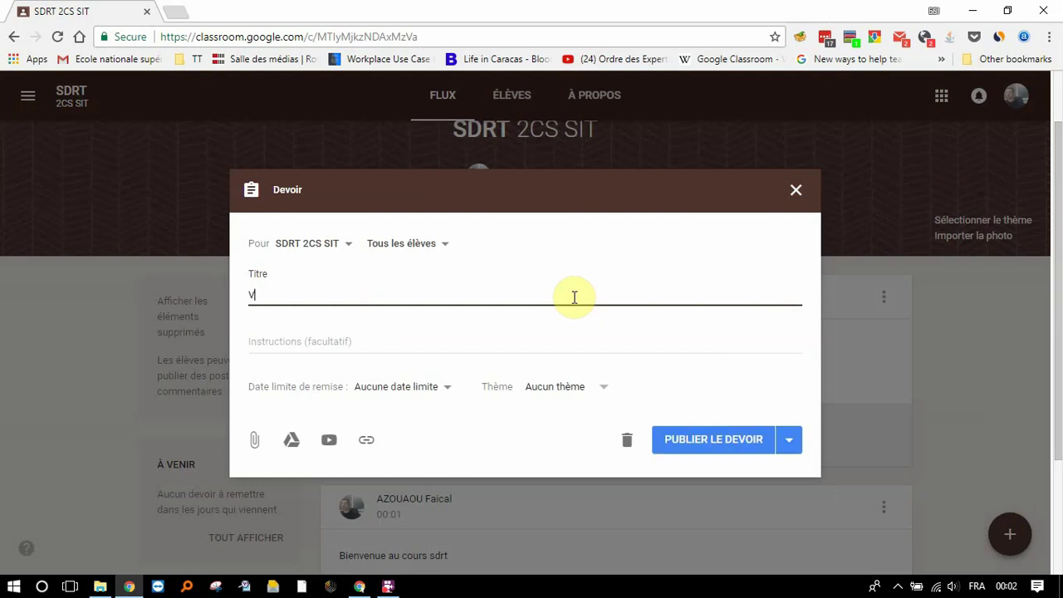
{"action": "type", "text": "euillez réaliser le tra"}
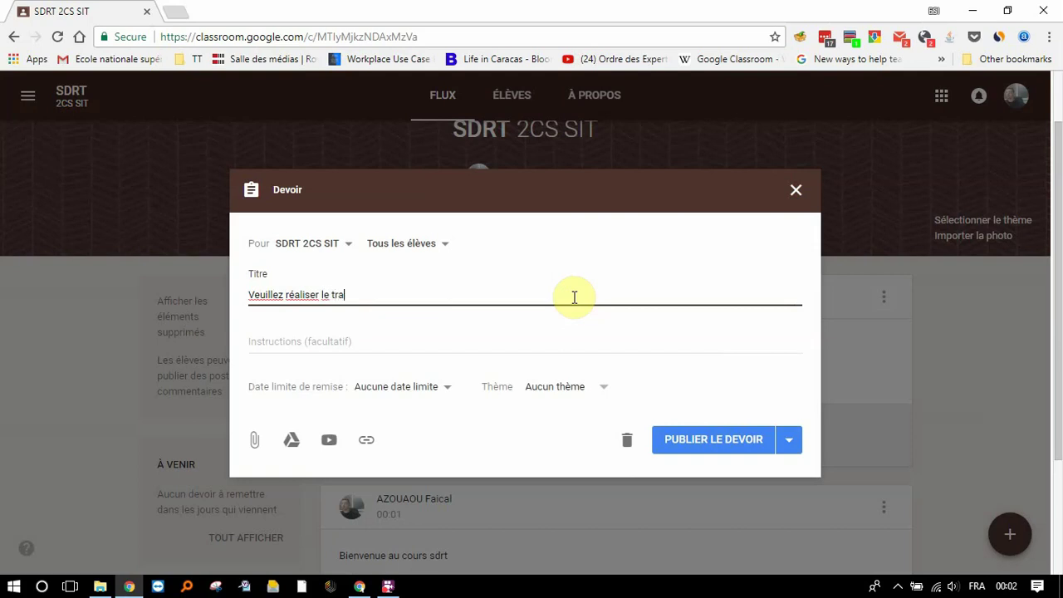
{"action": "type", "text": "vail suivant:"}
{"action": "key", "text": "Return"}
{"action": "type", "text": "sfdf"}
{"action": "key", "text": "Return"}
{"action": "type", "text": "sfd"}
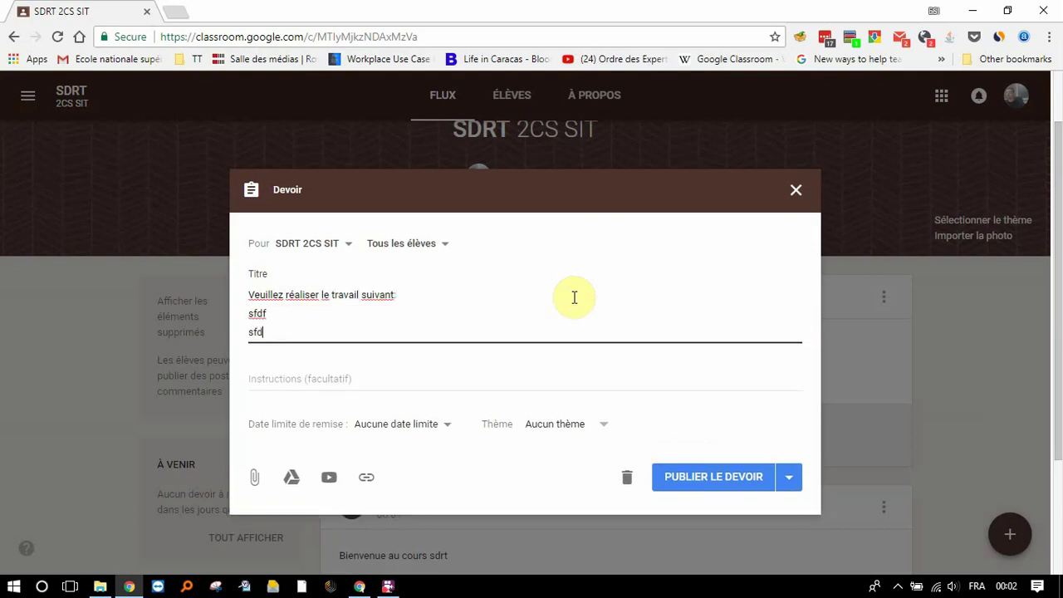
{"action": "key", "text": "Return"}
Step: Set the due date to 15 March 2018, leave no topic, and publish the assignment
{"action": "left_click", "coordinate": [357, 446]}
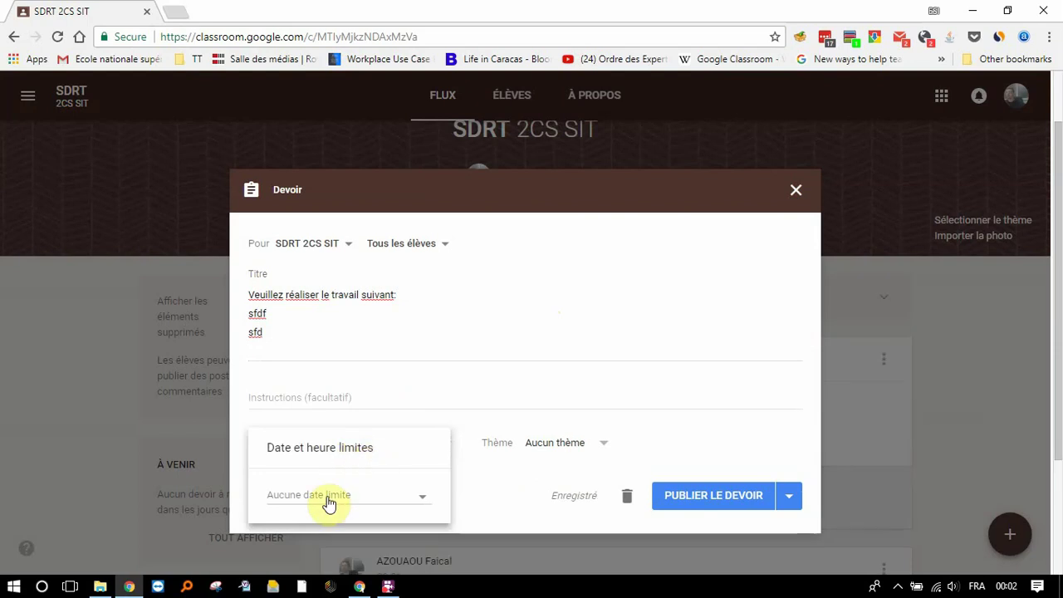
{"action": "left_click", "coordinate": [392, 504]}
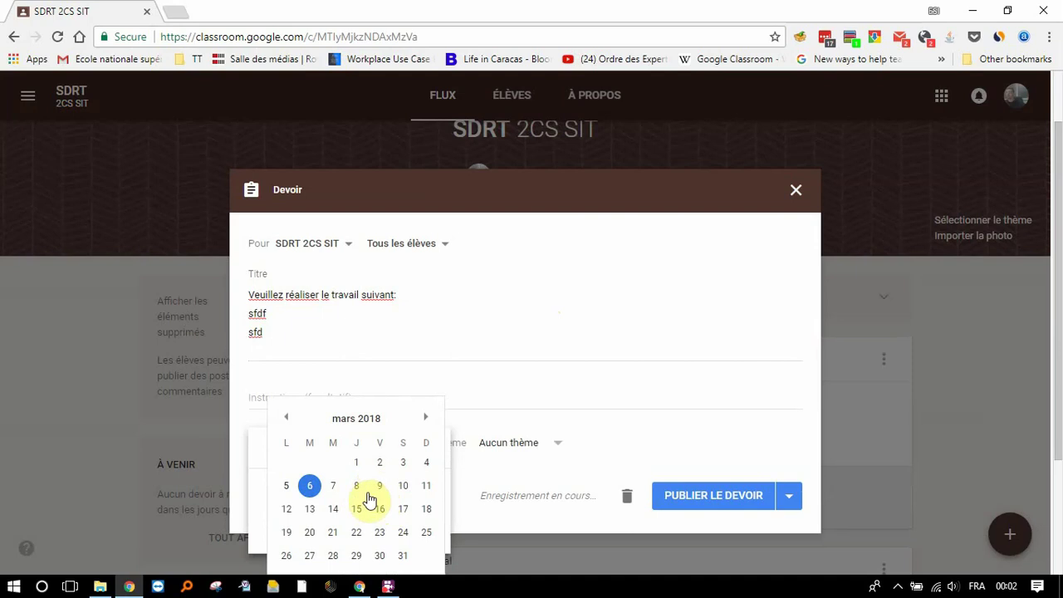
{"action": "left_click", "coordinate": [357, 510]}
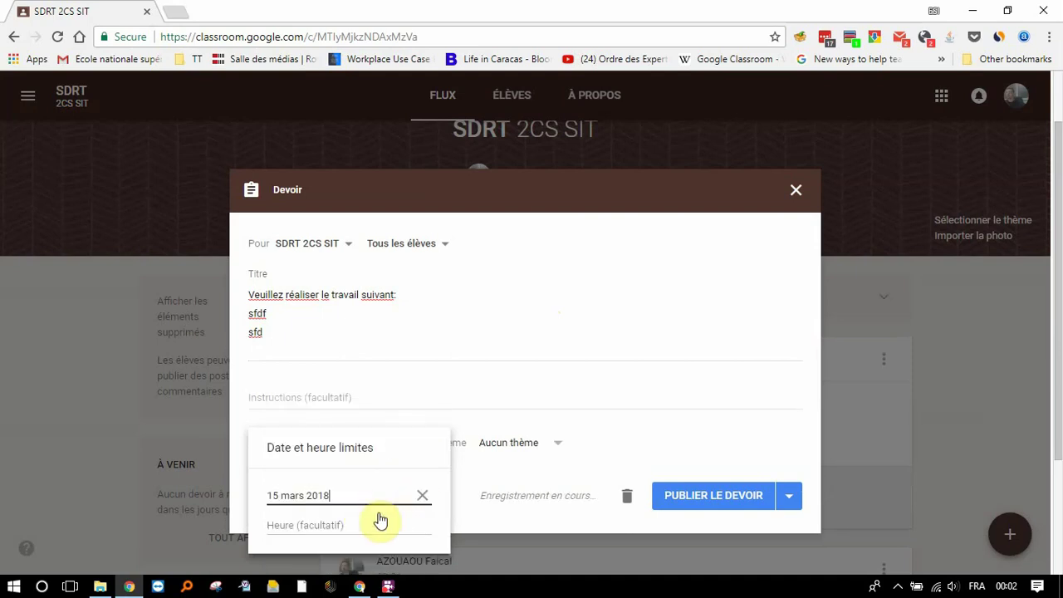
{"action": "left_click", "coordinate": [494, 443]}
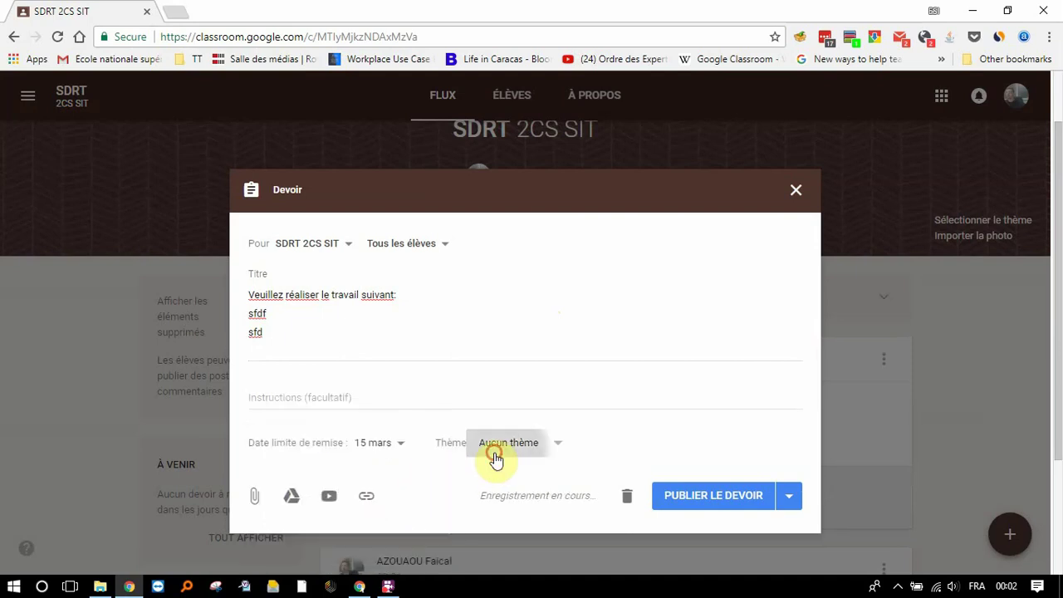
{"action": "left_click", "coordinate": [580, 446]}
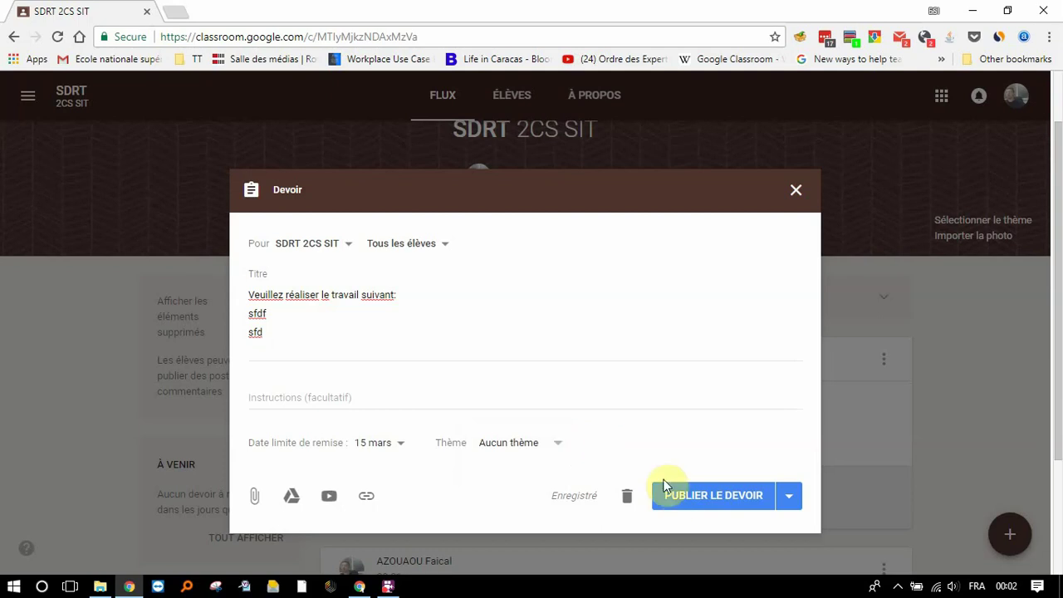
{"action": "left_click", "coordinate": [683, 501]}
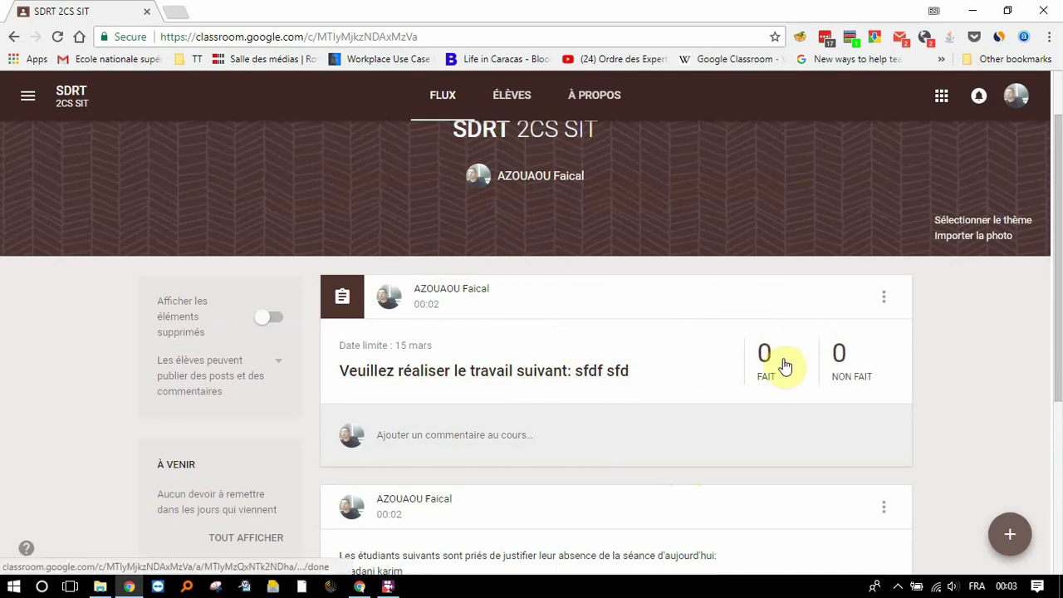
Step: Check that the assignment due 15 mars shows 0 done and 0 not done in the stream
{"action": "left_click", "coordinate": [1008, 533]}
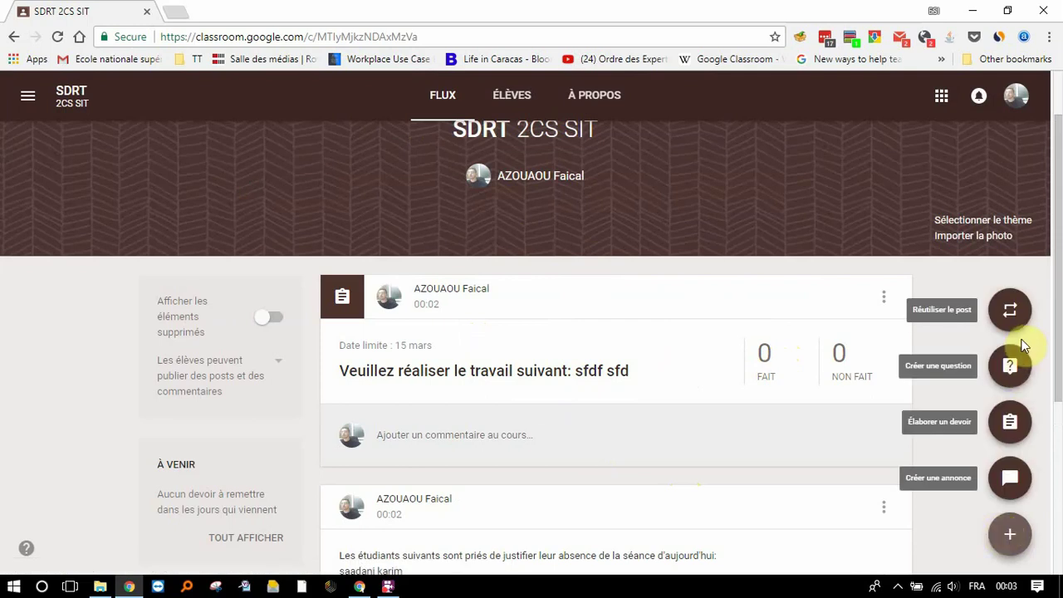
{"action": "left_click", "coordinate": [1008, 374]}
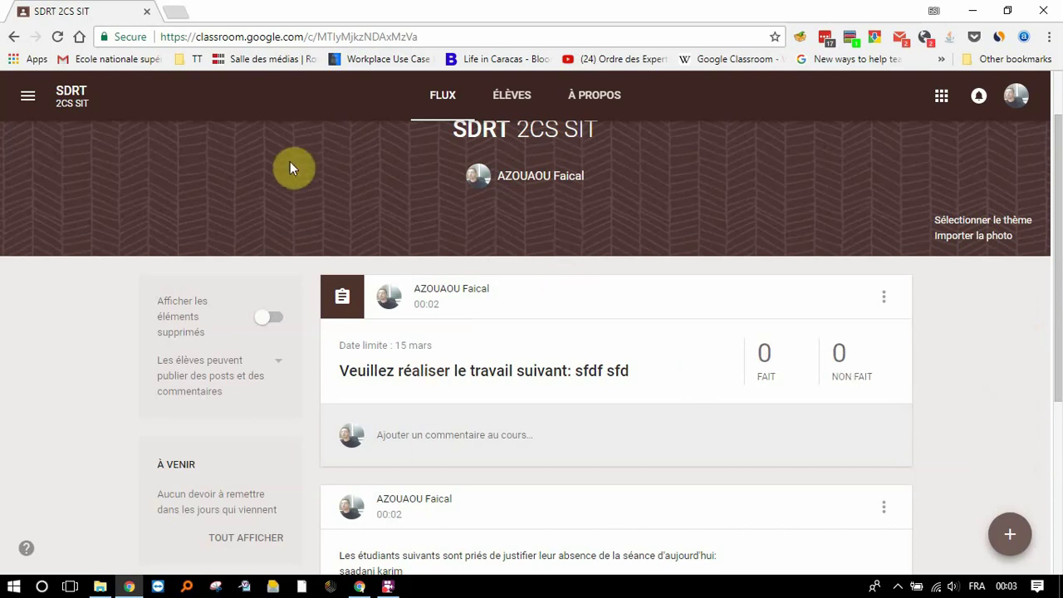
{"action": "left_click", "coordinate": [29, 98]}
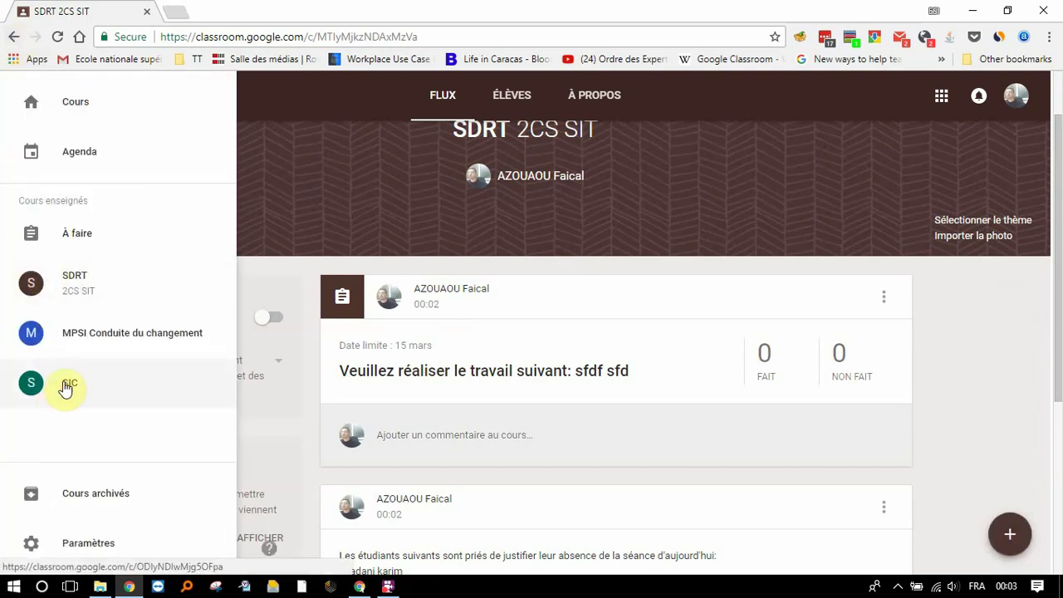
Step: Switch to the SIC course and scroll down to the TP Alfresco assignment post
{"action": "left_click", "coordinate": [63, 384]}
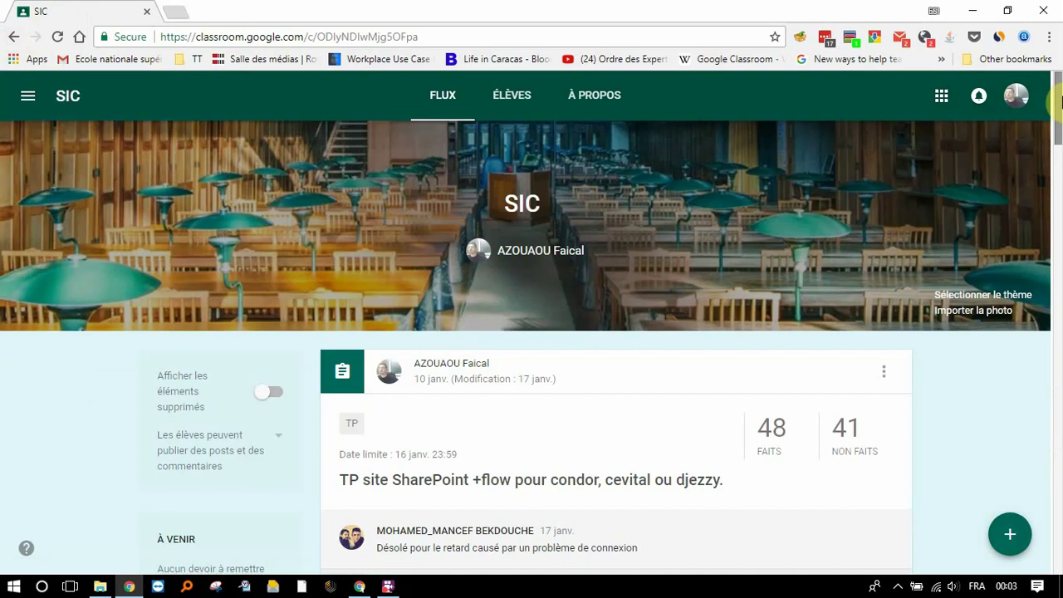
{"action": "left_click_drag", "start_coordinate": [1060, 100], "coordinate": [1060, 532]}
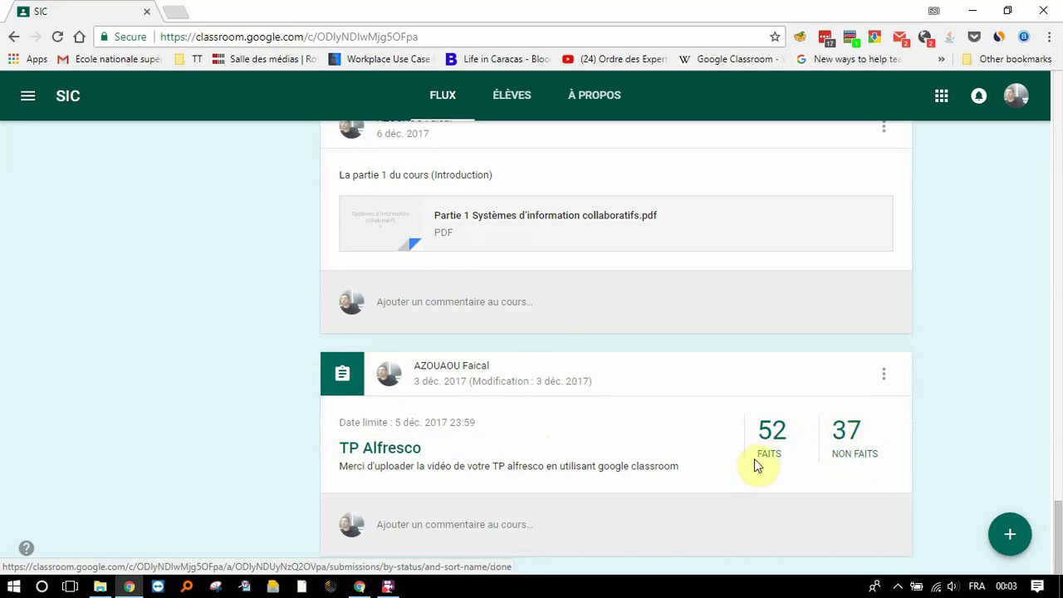
Step: Grade two TP Alfresco submissions 15/20 and 12/20, view the instructions, and return to SIC
{"action": "left_click", "coordinate": [395, 450]}
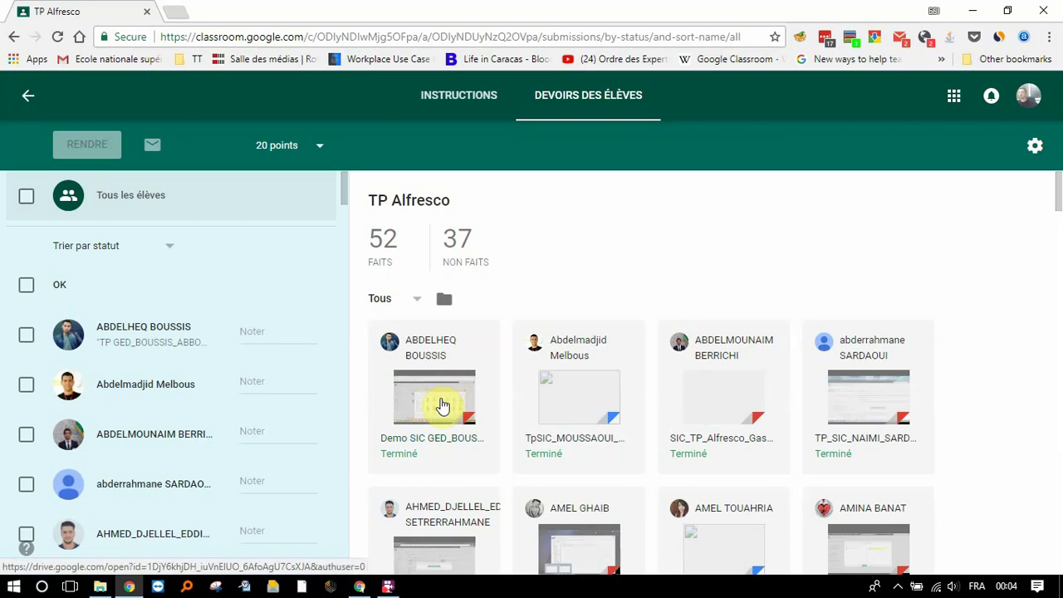
{"action": "left_click", "coordinate": [261, 329]}
{"action": "type", "text": "1"}
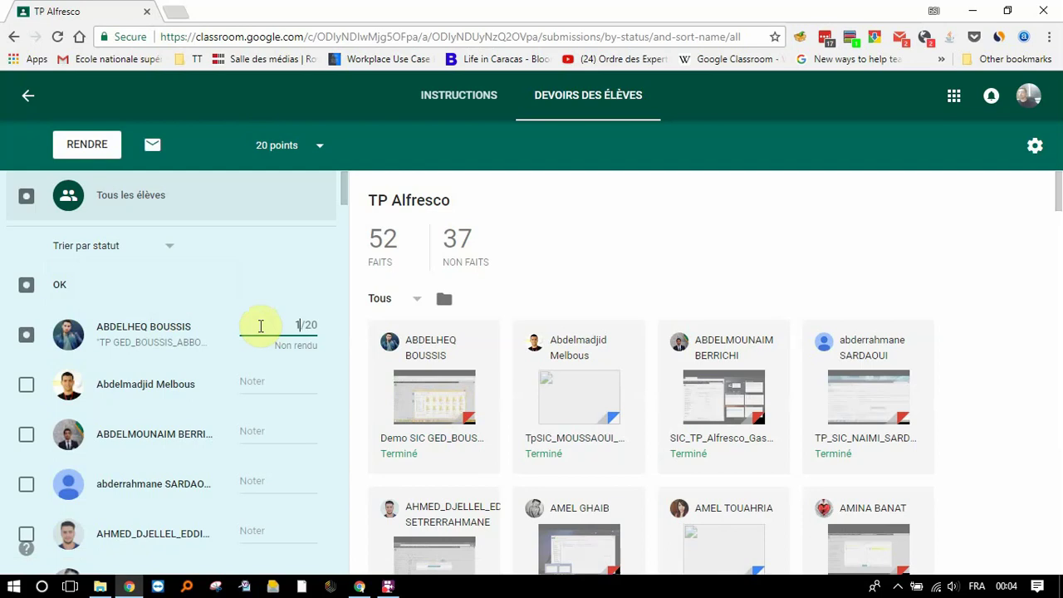
{"action": "type", "text": "5"}
{"action": "left_click", "coordinate": [264, 382]}
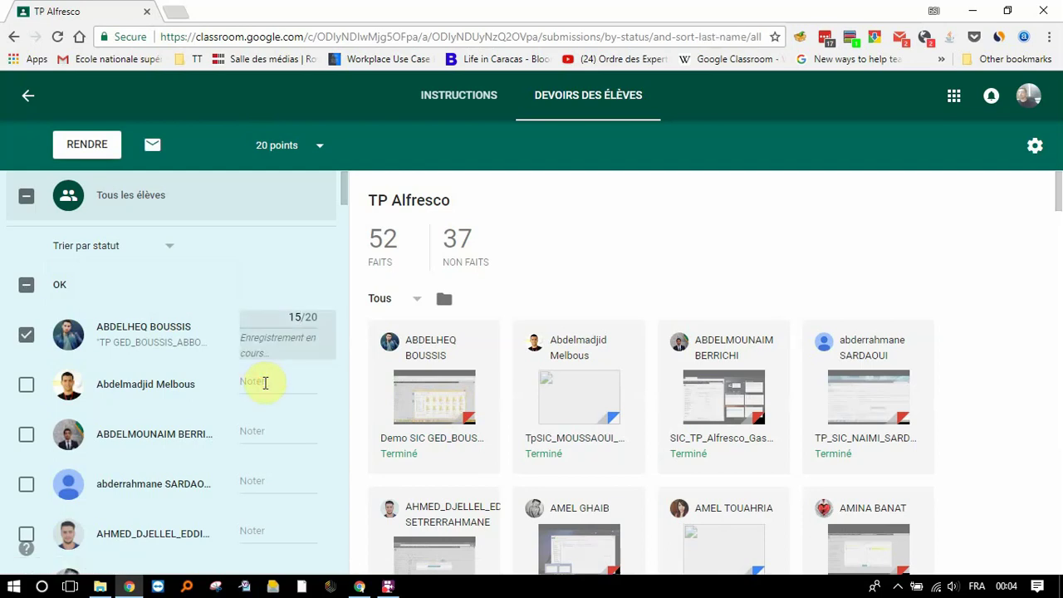
{"action": "type", "text": "12"}
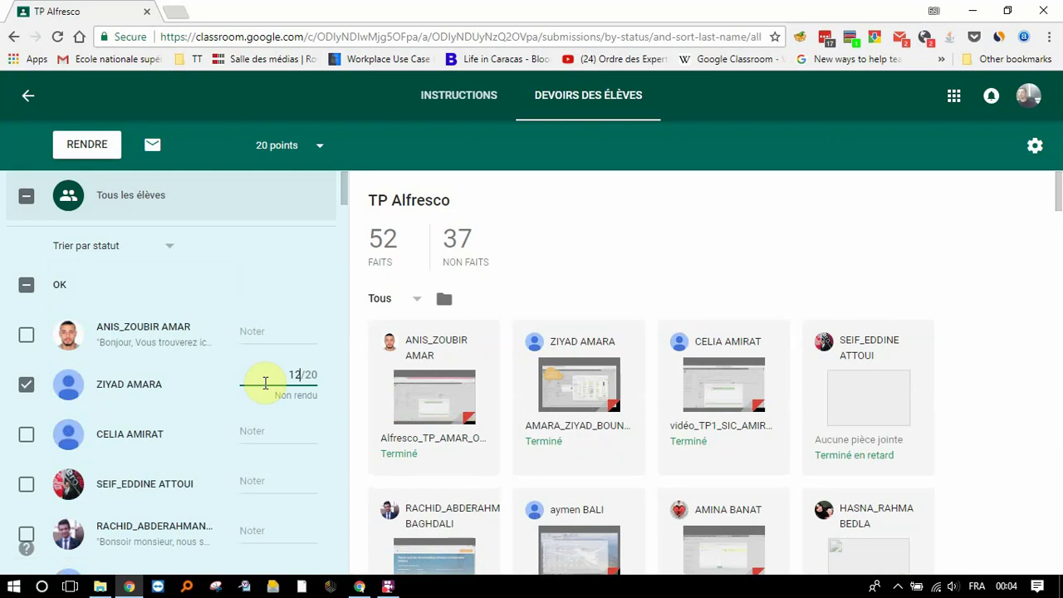
{"action": "left_click", "coordinate": [275, 325]}
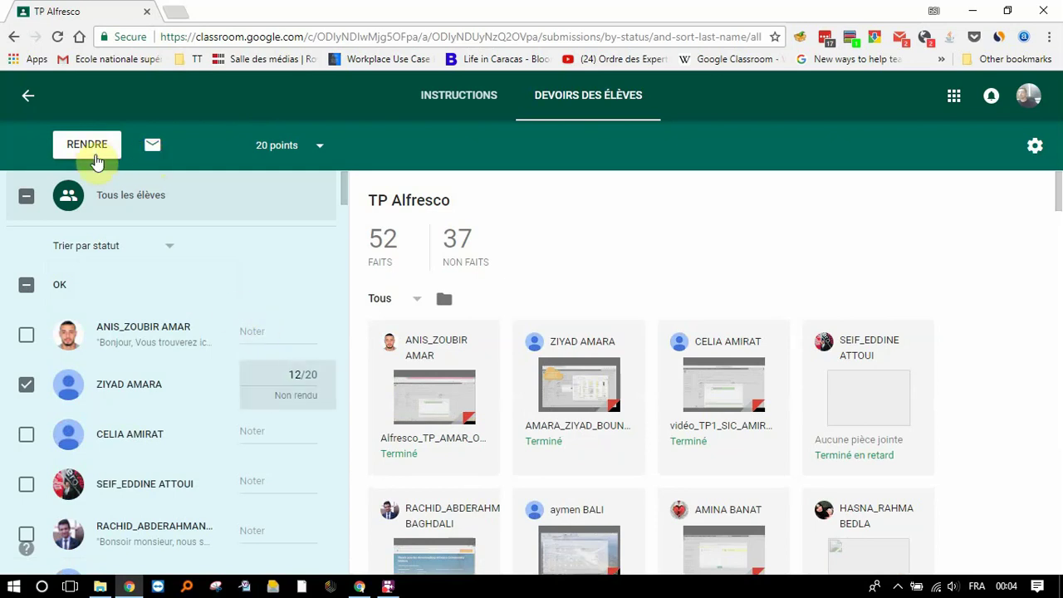
{"action": "left_click", "coordinate": [459, 100]}
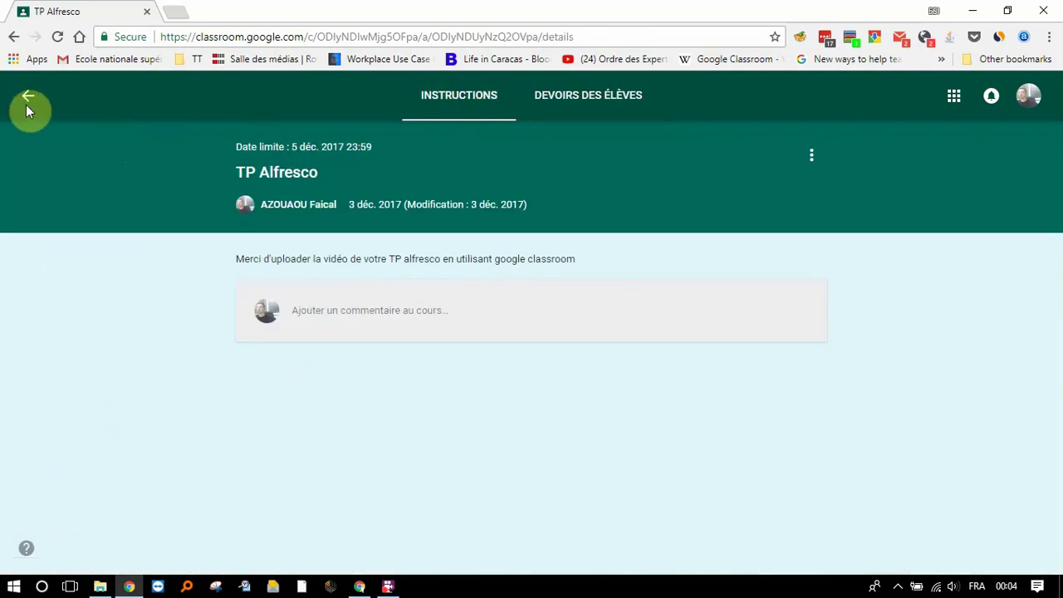
{"action": "left_click", "coordinate": [27, 98]}
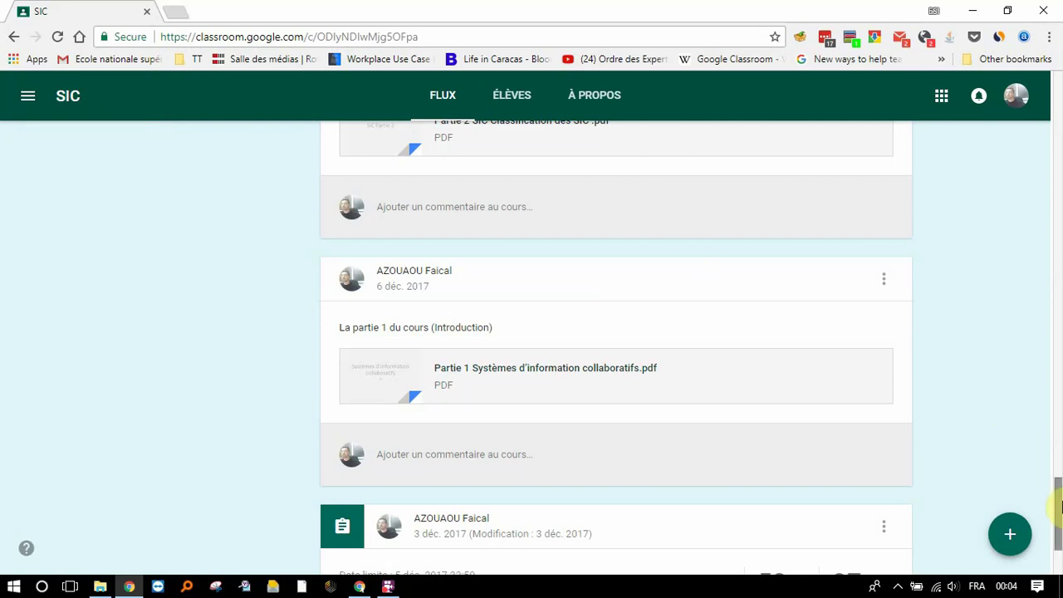
{"action": "scroll", "coordinate": [1060, 507], "scroll_direction": "up", "scroll_amount": 1}
{"action": "scroll", "coordinate": [1061, 508], "scroll_direction": "up", "scroll_amount": 1}
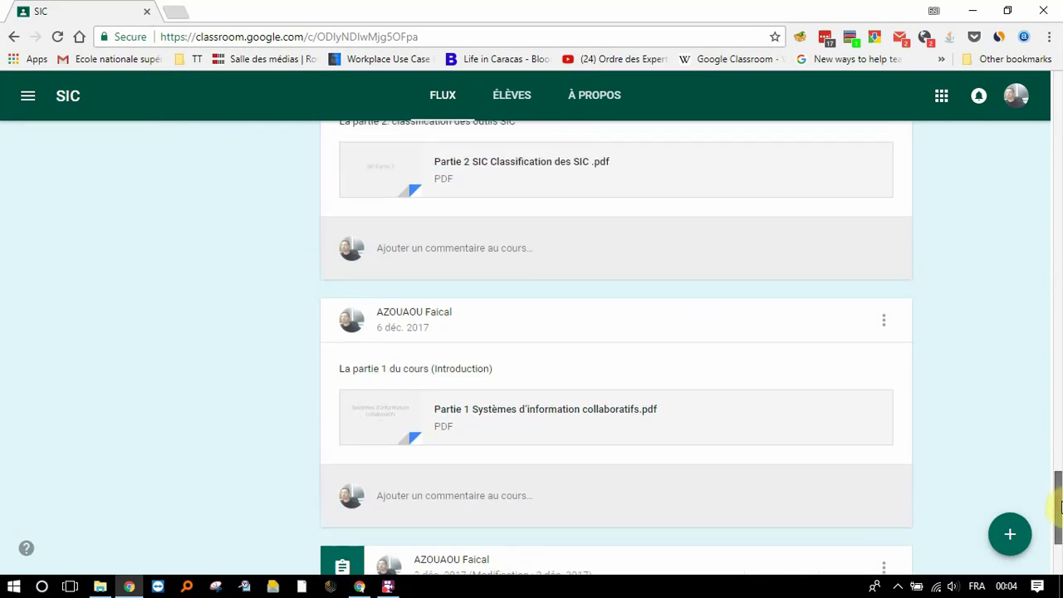
{"action": "left_click_drag", "start_coordinate": [1061, 507], "coordinate": [973, 463]}
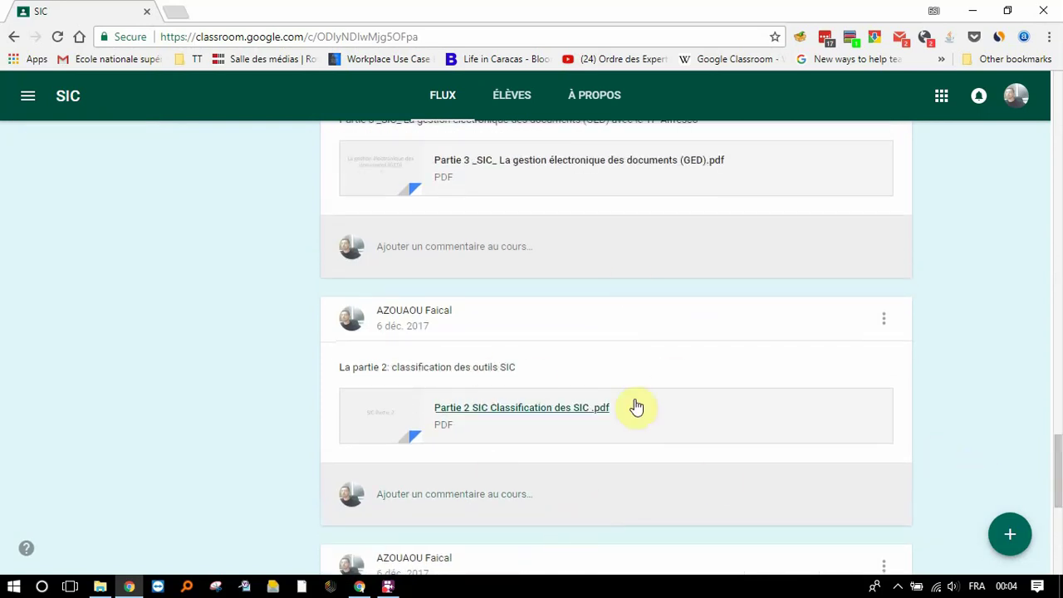
{"action": "left_click_drag", "start_coordinate": [1061, 453], "coordinate": [1061, 232]}
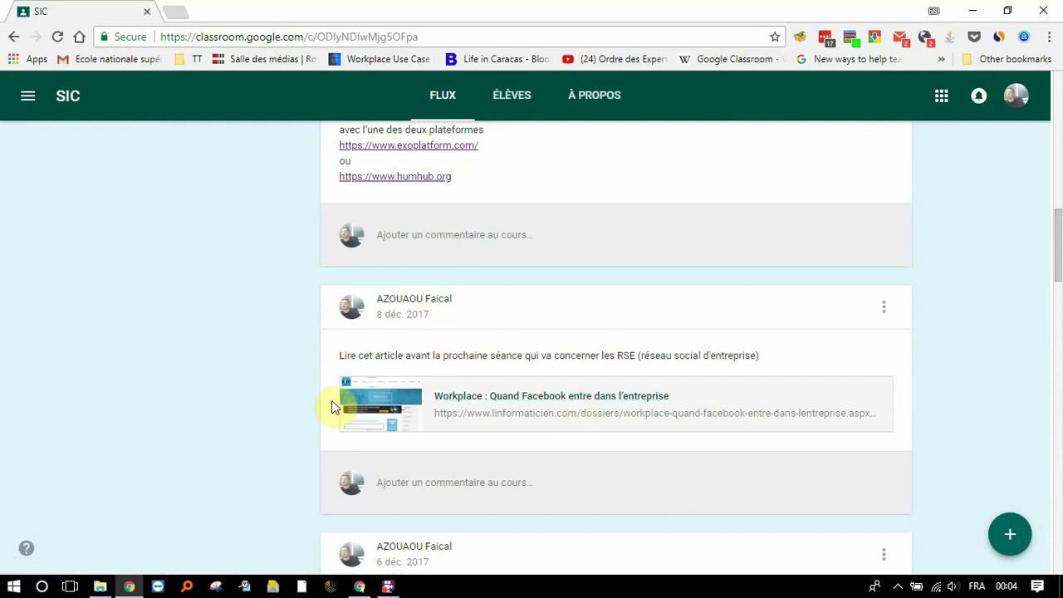
{"action": "left_click", "coordinate": [1006, 532]}
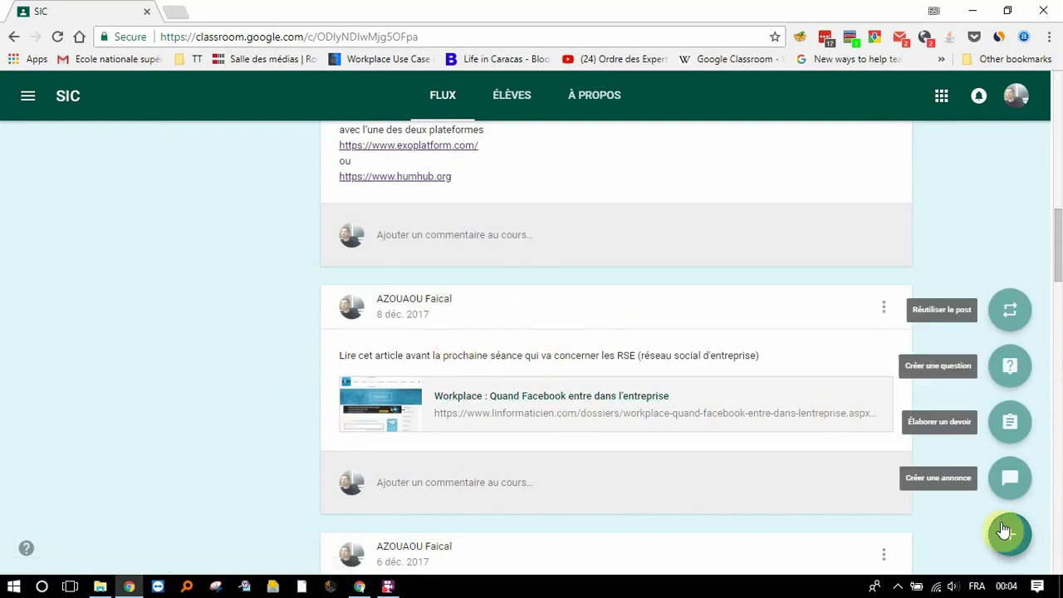
{"action": "mouse_move", "coordinate": [997, 544]}
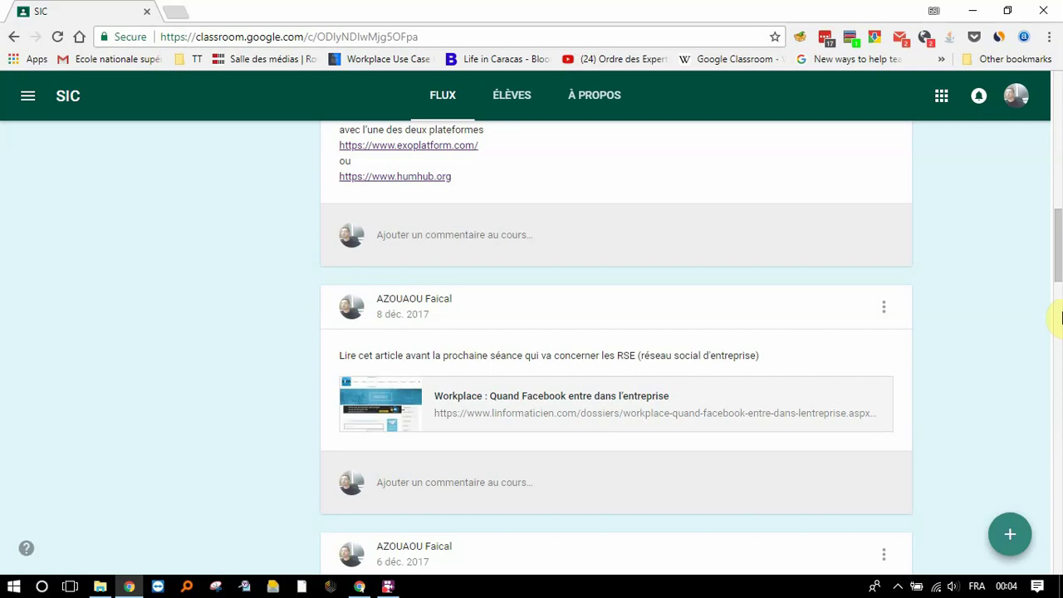
{"action": "left_click_drag", "start_coordinate": [1060, 254], "coordinate": [1061, 221]}
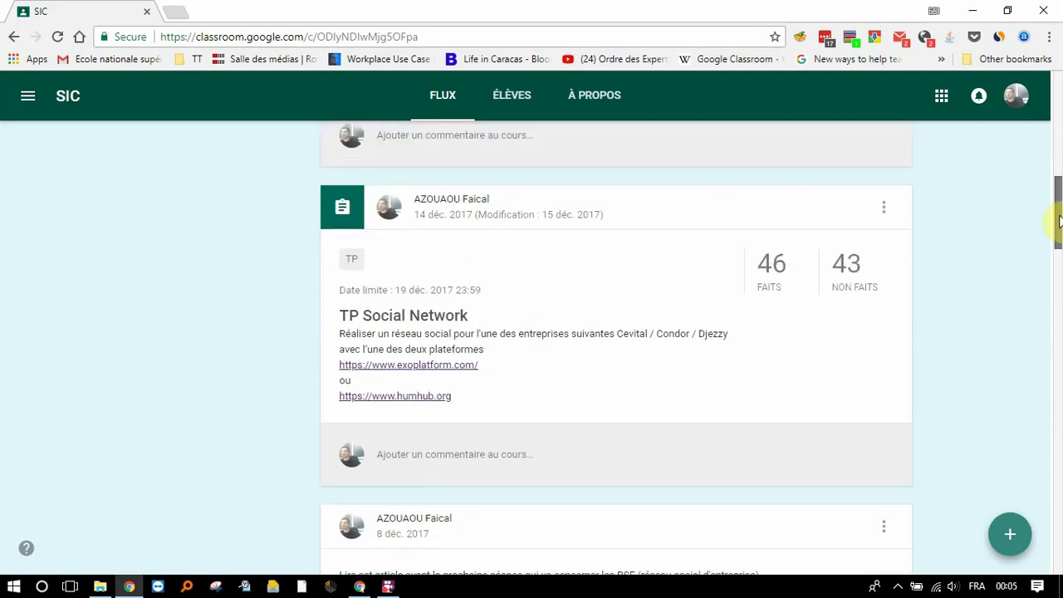
{"action": "left_click", "coordinate": [426, 327]}
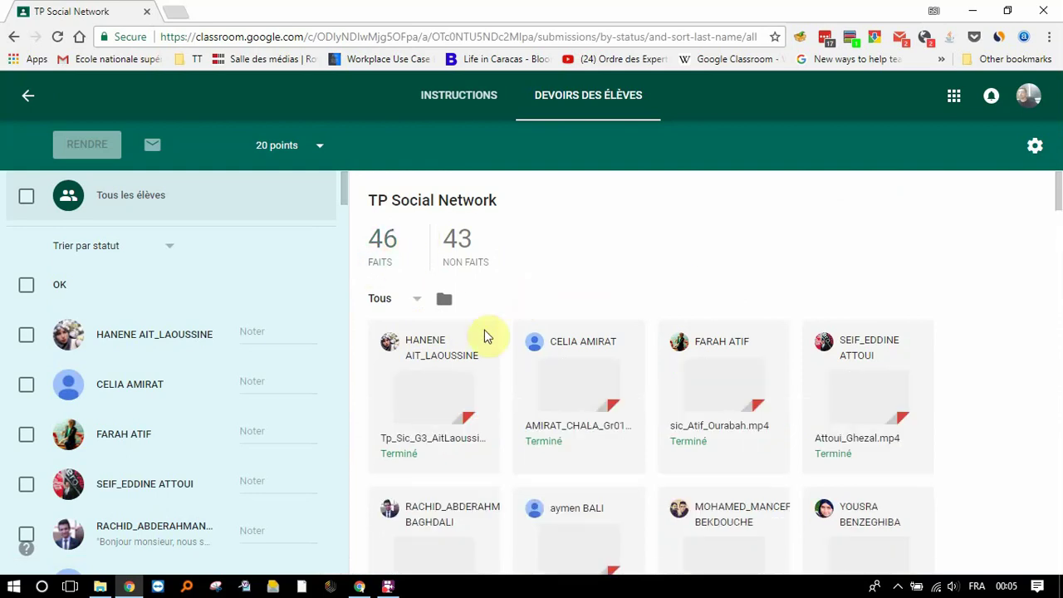
{"action": "left_click", "coordinate": [29, 99]}
{"action": "left_click_drag", "start_coordinate": [1060, 216], "coordinate": [1054, 178]}
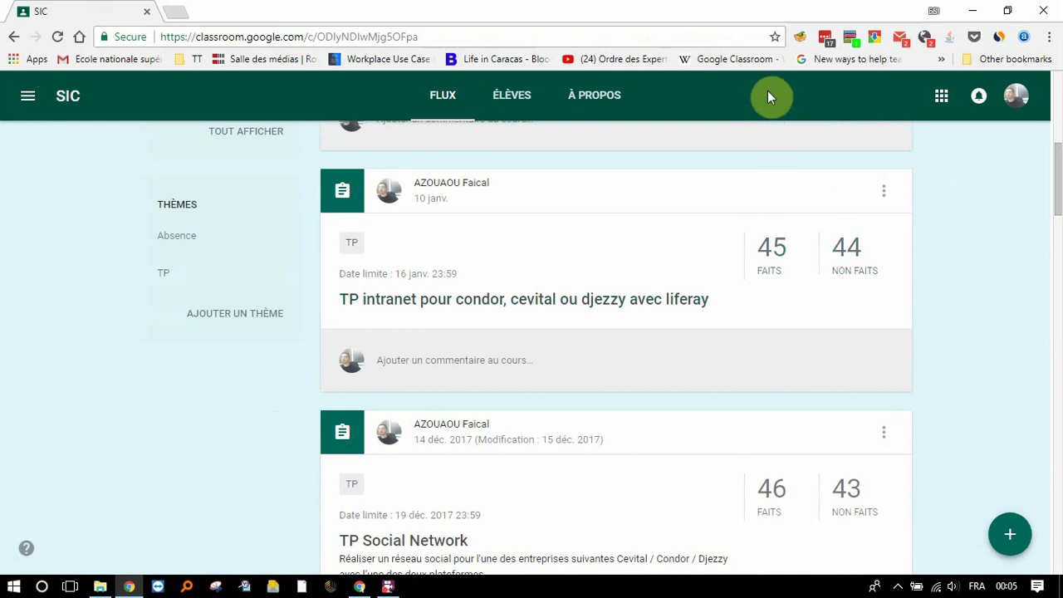
Step: Switch to the other Chrome window and load classroom.google.com in its new tab
{"action": "key", "text": "alt+Tab"}
{"action": "key", "text": "alt+Tab"}
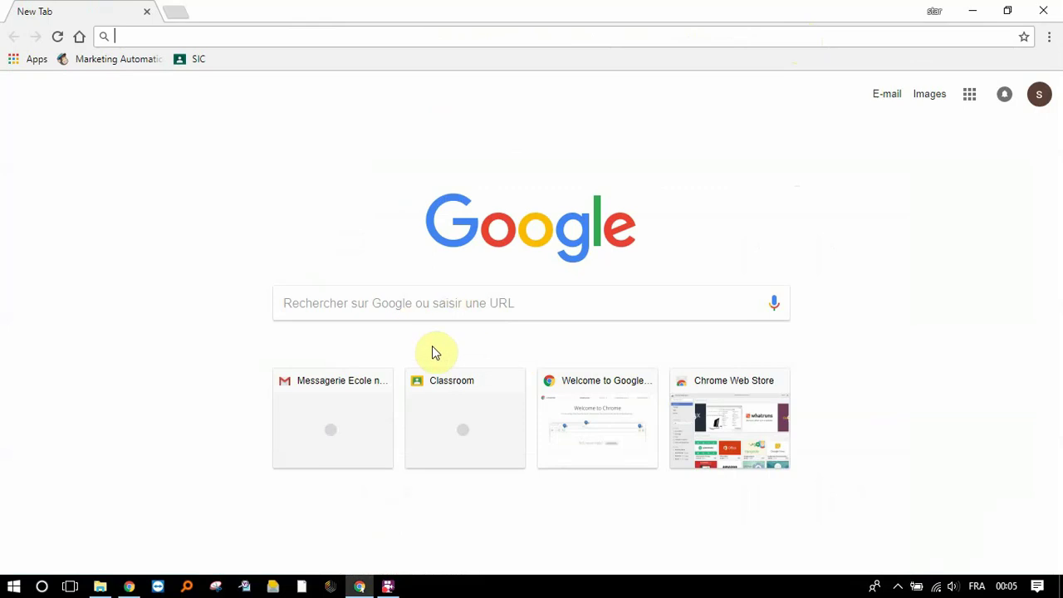
{"action": "type", "text": "classroom.google.com"}
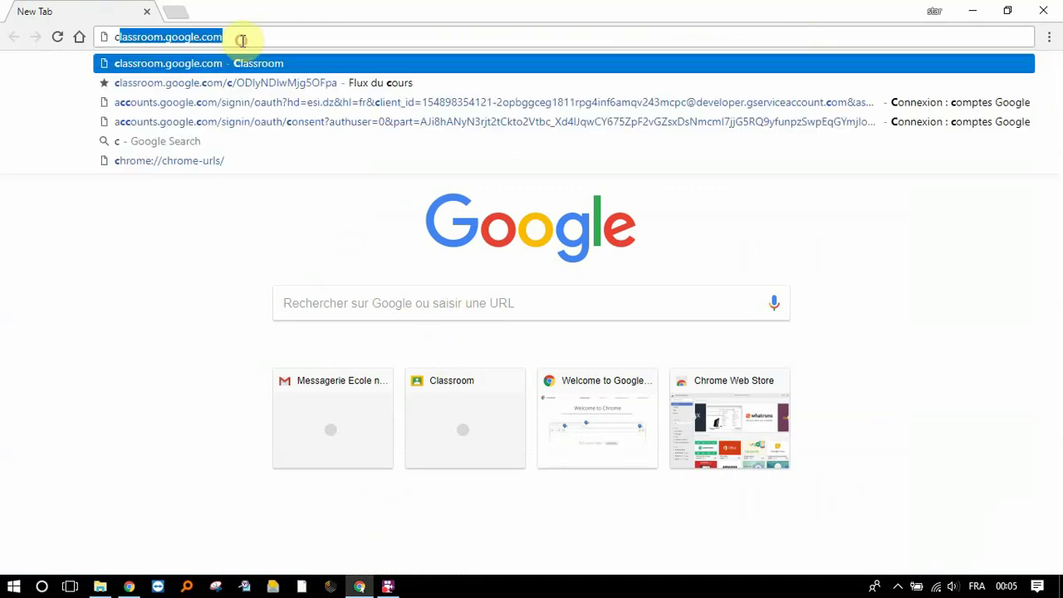
{"action": "key", "text": "Return"}
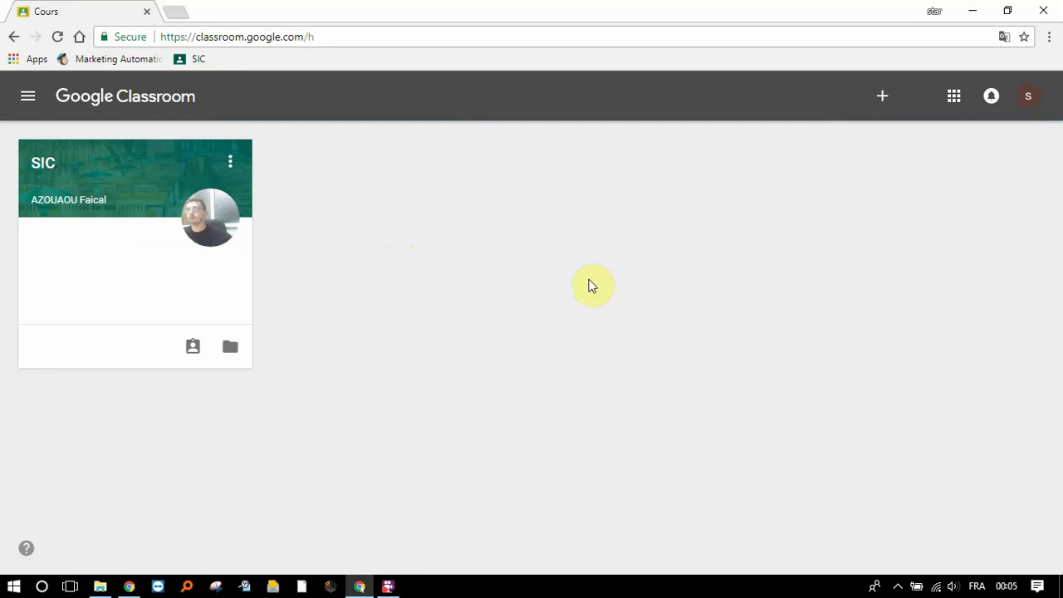
Step: As a student, open SIC's TP Social Network assignment and its attachment options, then return to the teacher window
{"action": "left_click", "coordinate": [46, 167]}
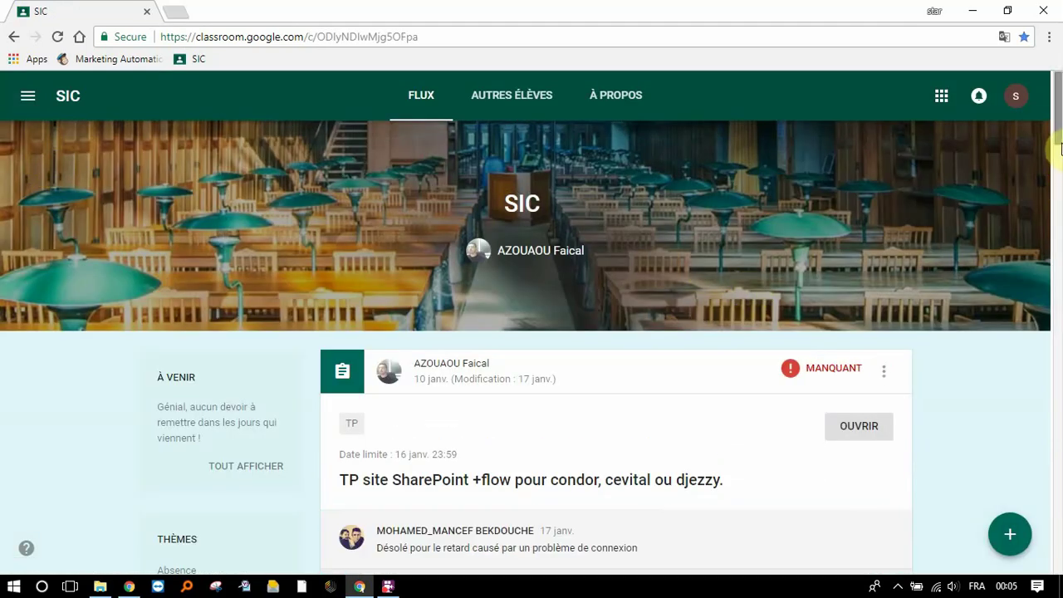
{"action": "left_click_drag", "start_coordinate": [1057, 135], "coordinate": [1059, 228]}
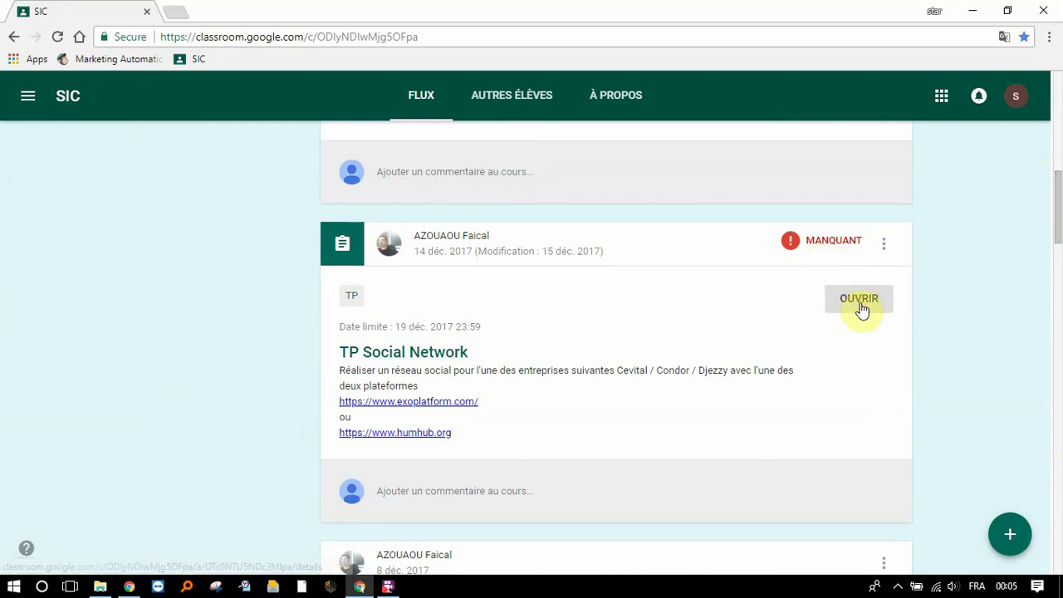
{"action": "left_click", "coordinate": [860, 303]}
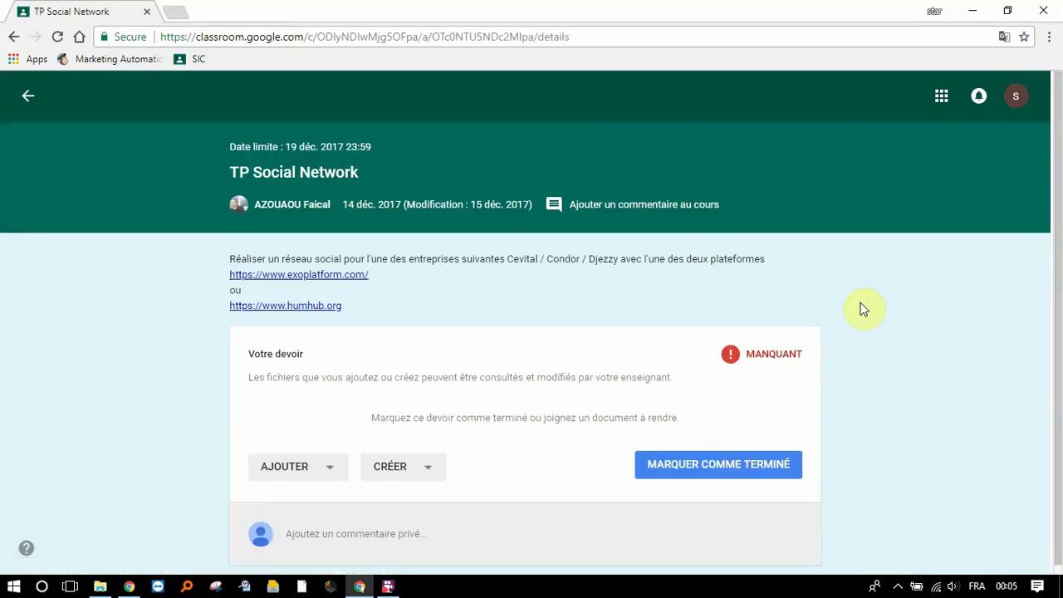
{"action": "left_click", "coordinate": [308, 467]}
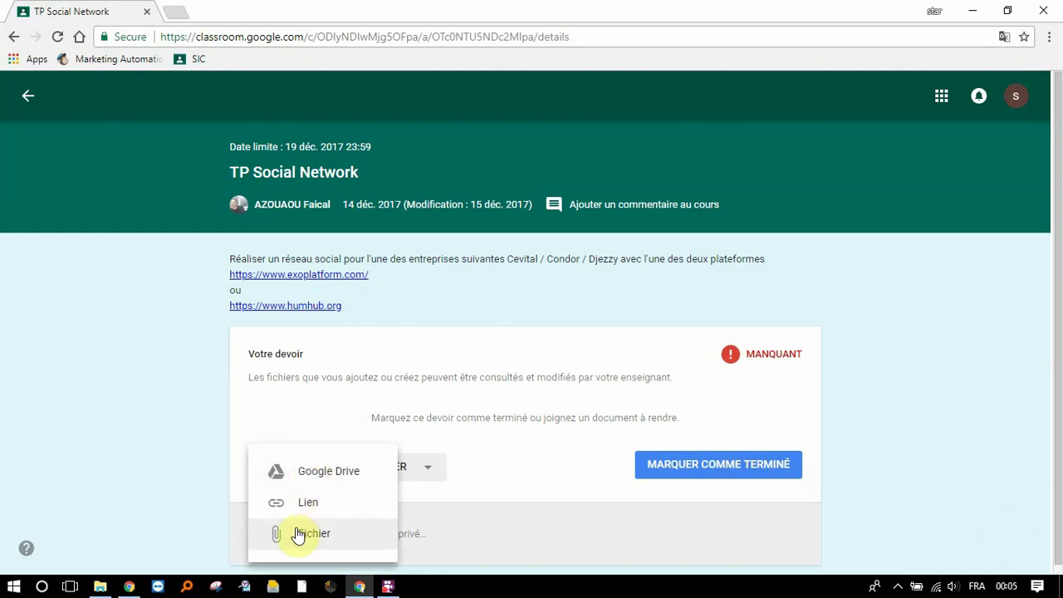
{"action": "left_click", "coordinate": [486, 353]}
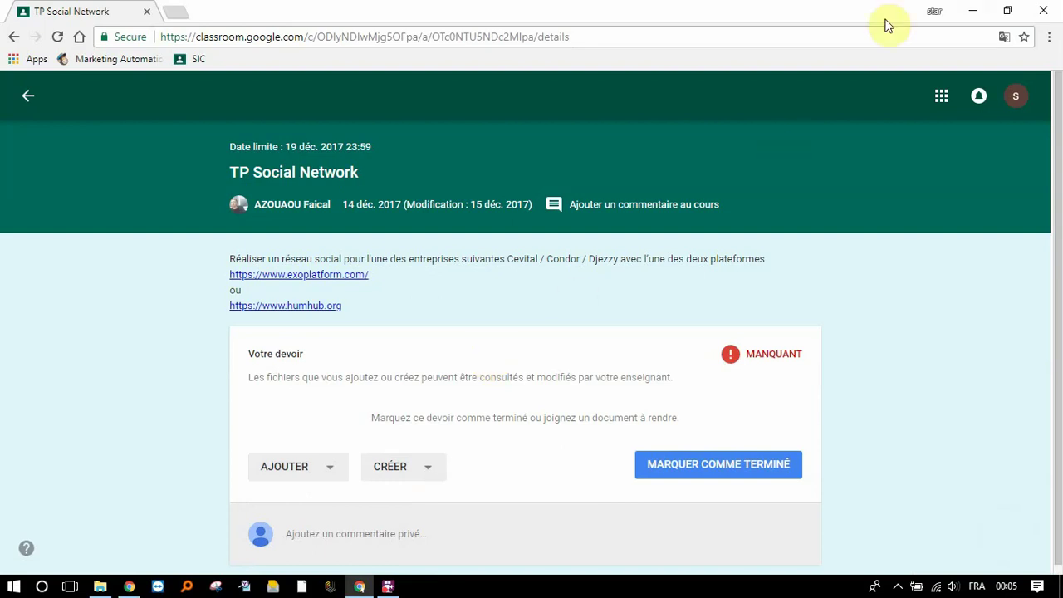
{"action": "key", "text": "alt+Tab"}
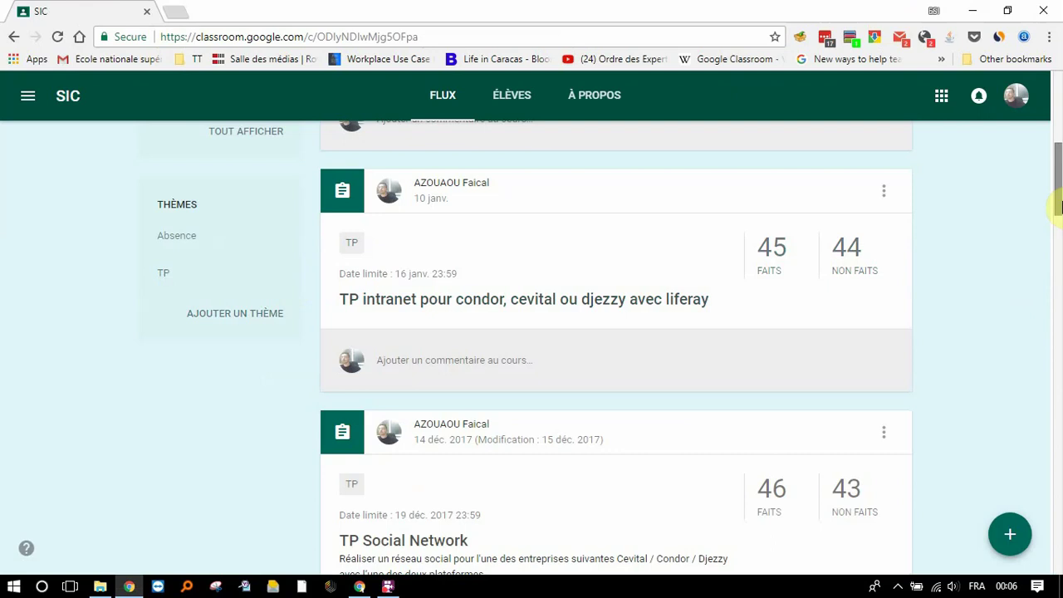
{"action": "left_click_drag", "start_coordinate": [1058, 212], "coordinate": [1061, 152]}
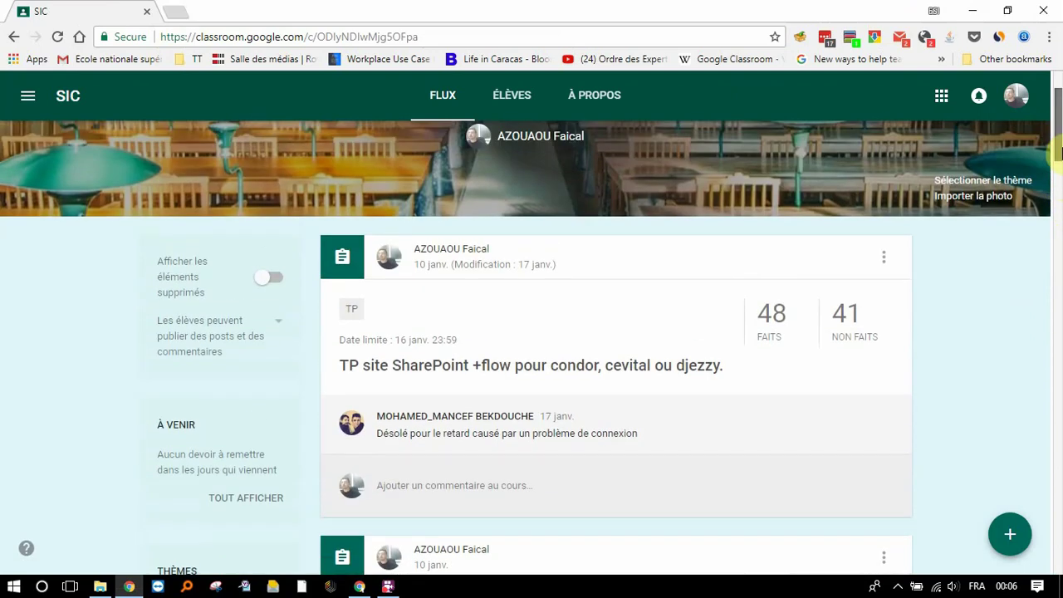